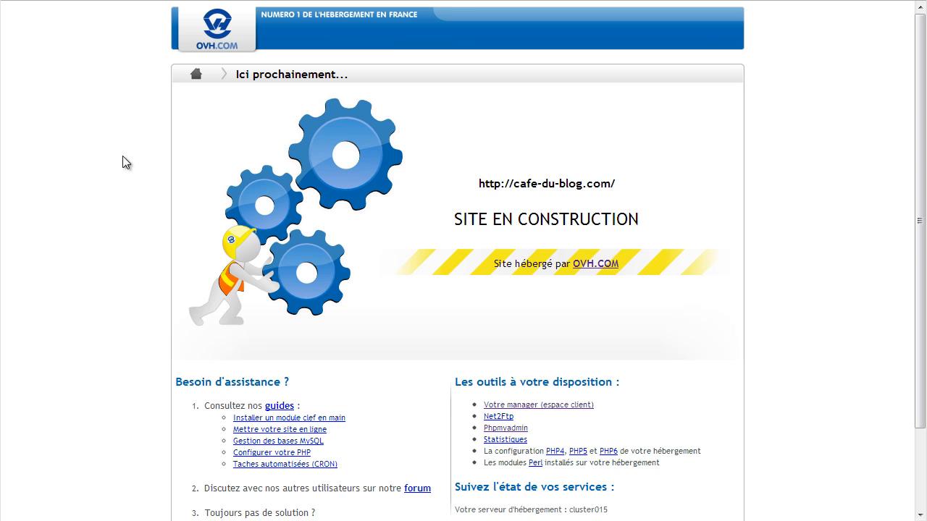
Select and then deselect part of the SITE EN CONSTRUCTION heading on the placeholder page.
{"action": "left_click_drag", "start_coordinate": [463, 219], "coordinate": [628, 220]}
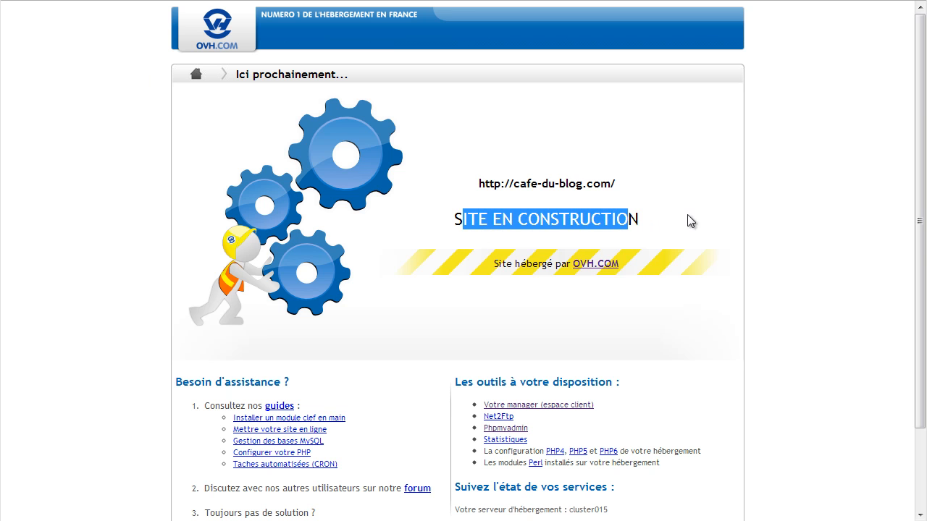
{"action": "left_click", "coordinate": [844, 223]}
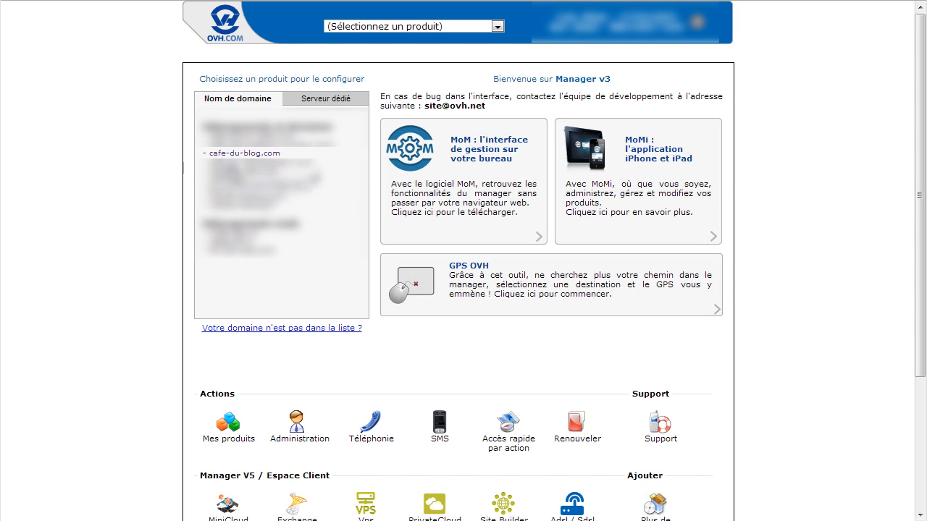
Go from the cafe-du-blog.com summary to its web hosting page and open Gestion des modules.
{"action": "left_click", "coordinate": [250, 153]}
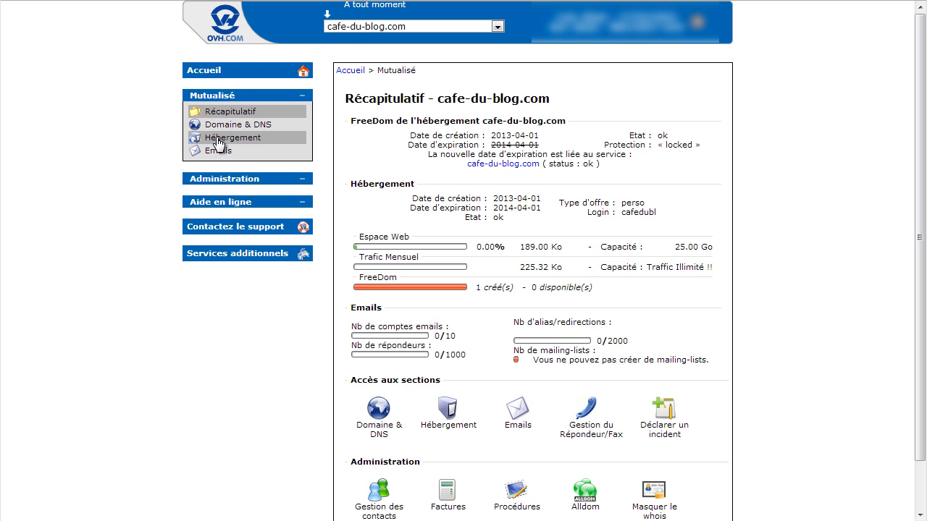
{"action": "left_click", "coordinate": [218, 143]}
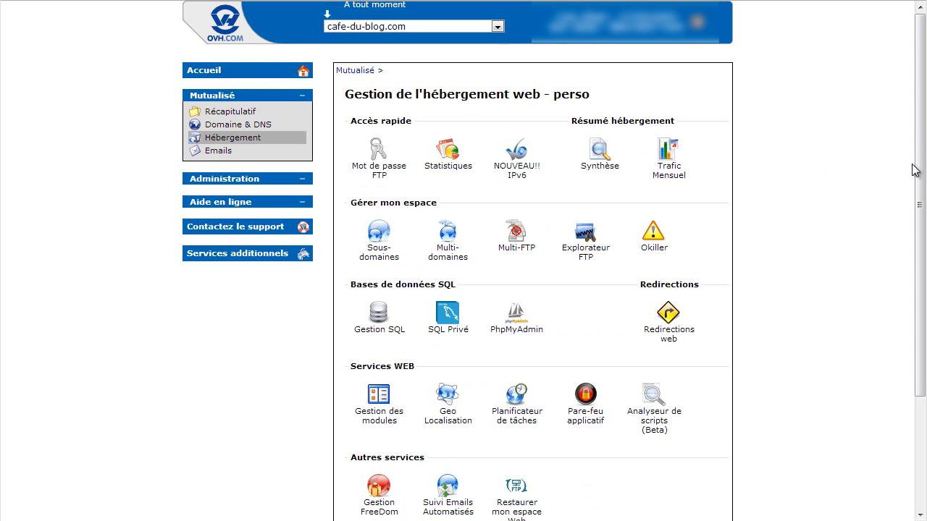
{"action": "scroll", "coordinate": [922, 174], "scroll_direction": "down", "scroll_amount": 1}
{"action": "left_click_drag", "start_coordinate": [922, 174], "coordinate": [921, 228]}
{"action": "mouse_move", "coordinate": [387, 312]}
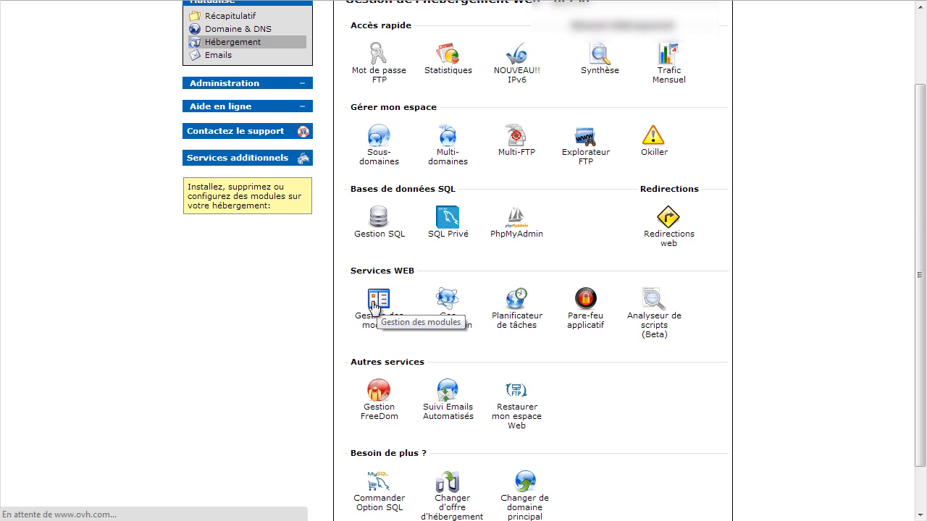
{"action": "left_click", "coordinate": [378, 304]}
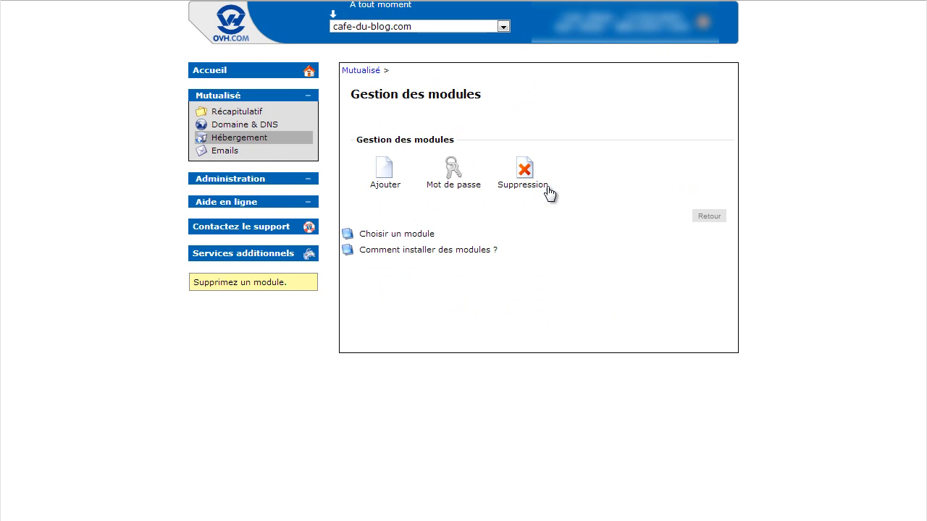
Add a new module and pick WordPress3 from the blogs list.
{"action": "left_click", "coordinate": [378, 172]}
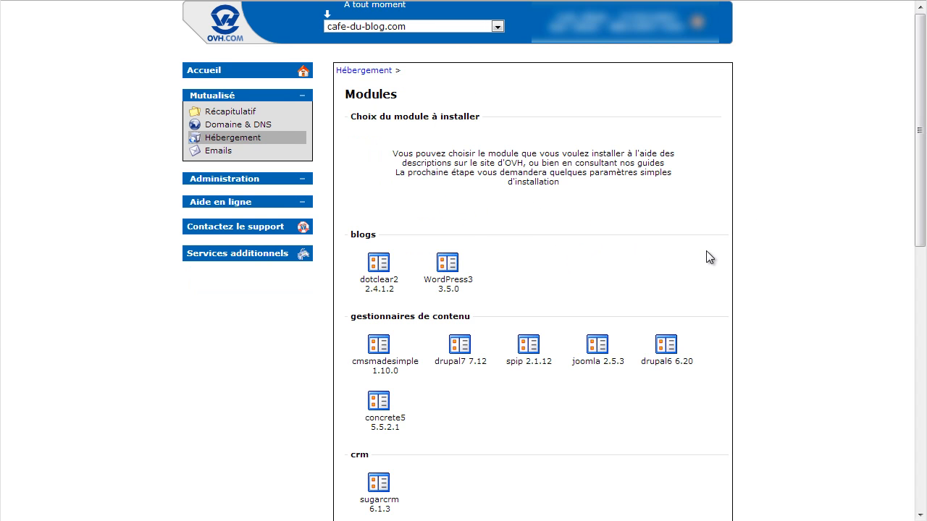
{"action": "left_click_drag", "start_coordinate": [921, 105], "coordinate": [921, 148]}
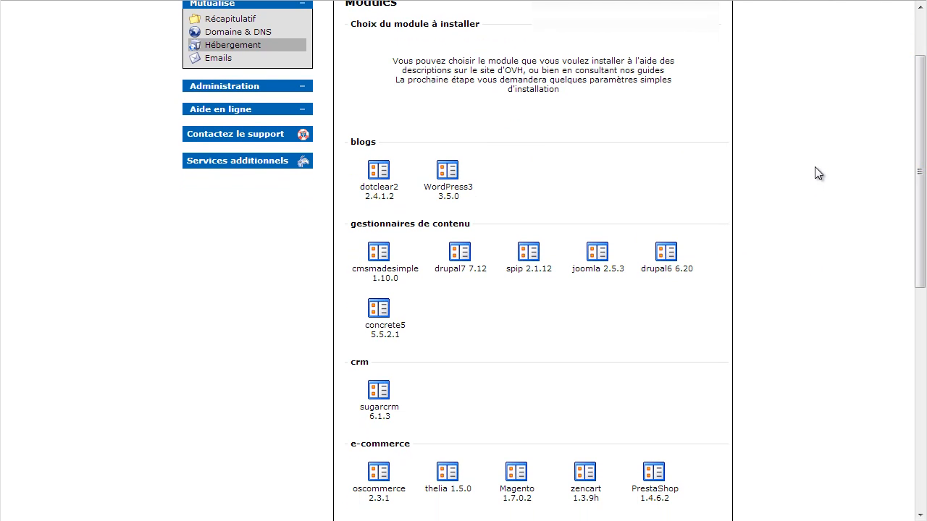
{"action": "left_click_drag", "start_coordinate": [920, 136], "coordinate": [920, 194]}
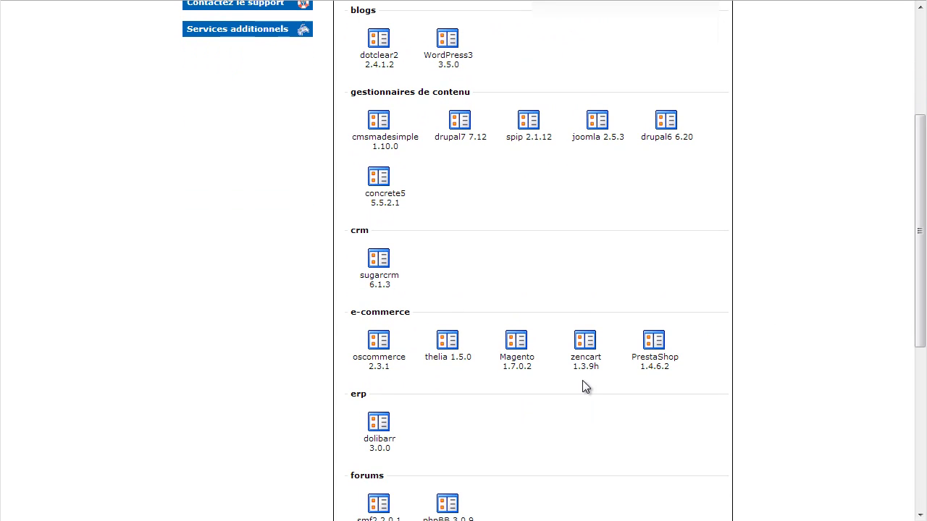
{"action": "scroll", "coordinate": [526, 404], "scroll_direction": "down", "scroll_amount": 3}
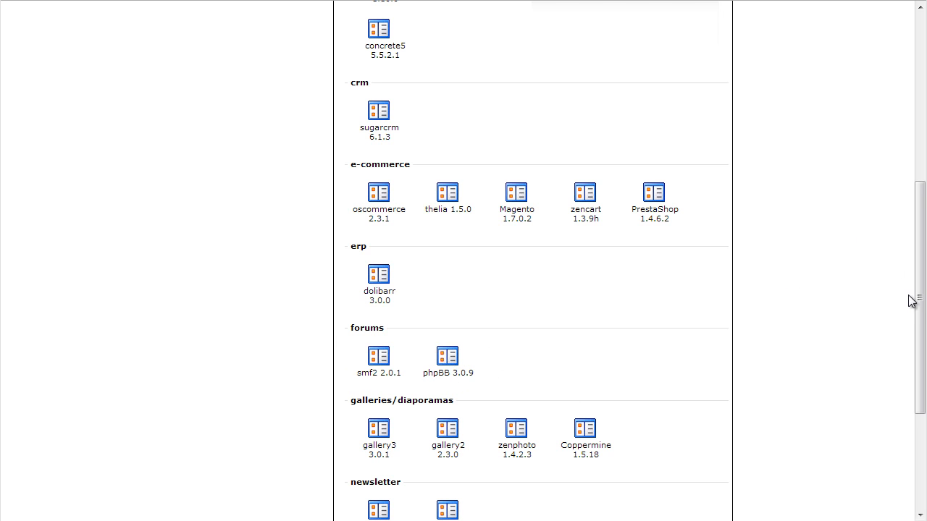
{"action": "left_click_drag", "start_coordinate": [920, 300], "coordinate": [749, 147]}
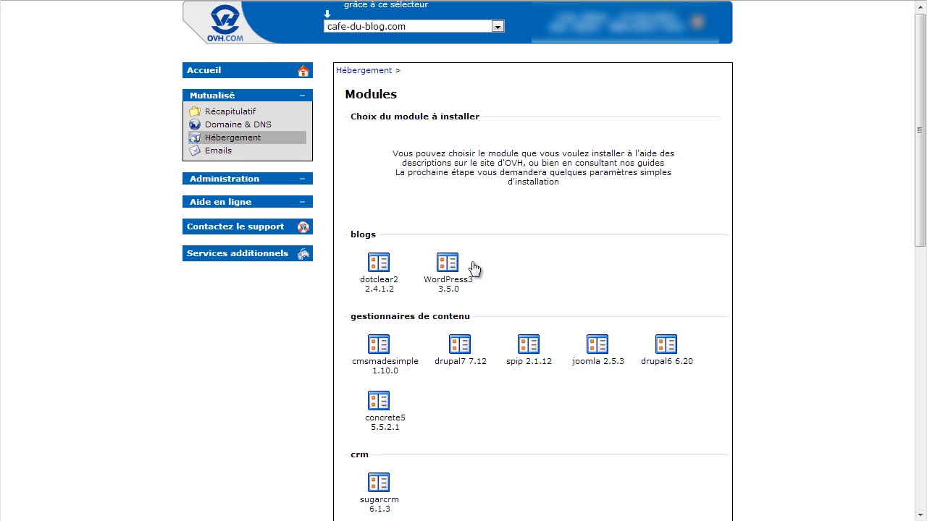
{"action": "left_click", "coordinate": [447, 263]}
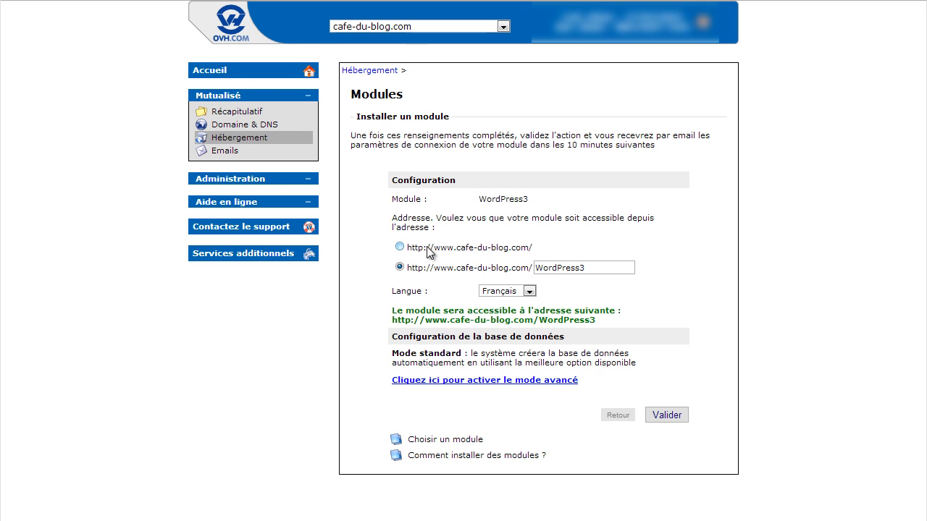
Try a 'blog' subfolder, then install WordPress3 at the site root and validate it.
{"action": "left_click", "coordinate": [399, 247]}
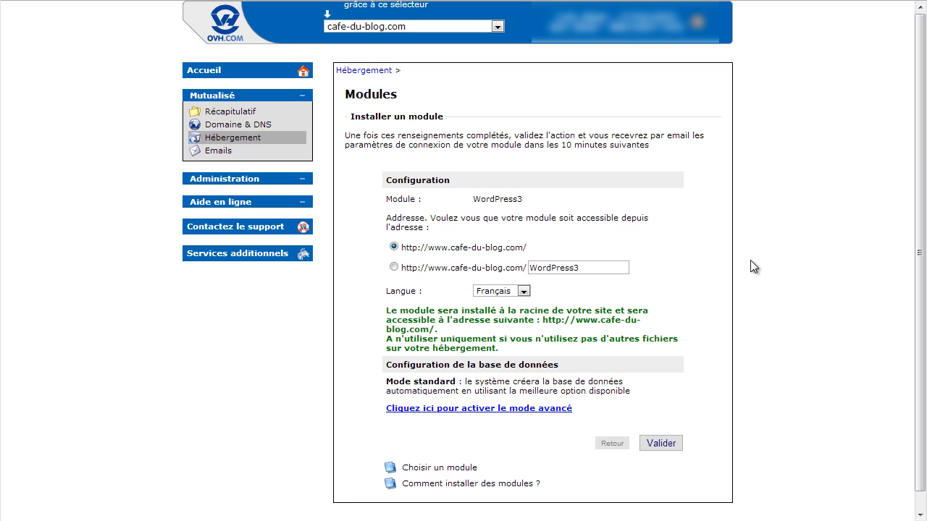
{"action": "left_click", "coordinate": [393, 268]}
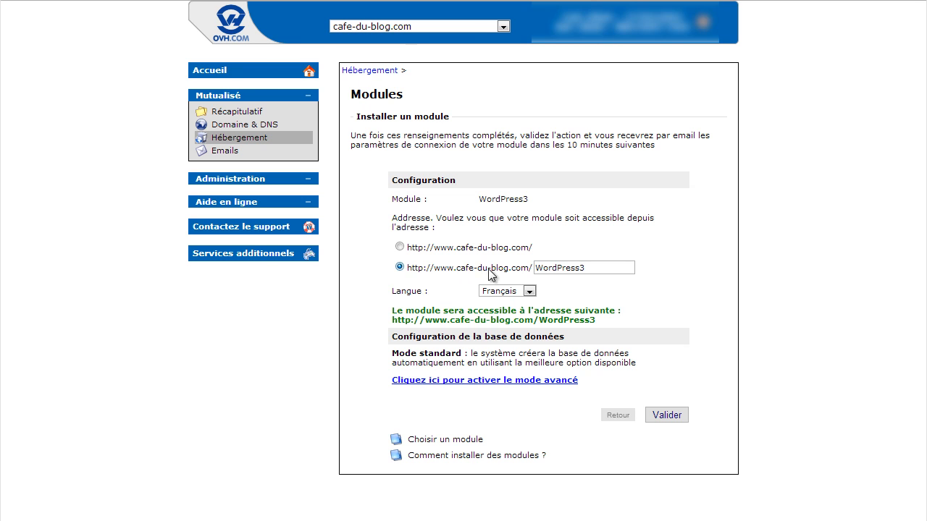
{"action": "mouse_move", "coordinate": [535, 268]}
{"action": "left_mouse_down"}
{"action": "mouse_move", "coordinate": [591, 268]}
{"action": "mouse_move", "coordinate": [524, 262]}
{"action": "left_mouse_up"}
{"action": "left_click", "coordinate": [602, 267]}
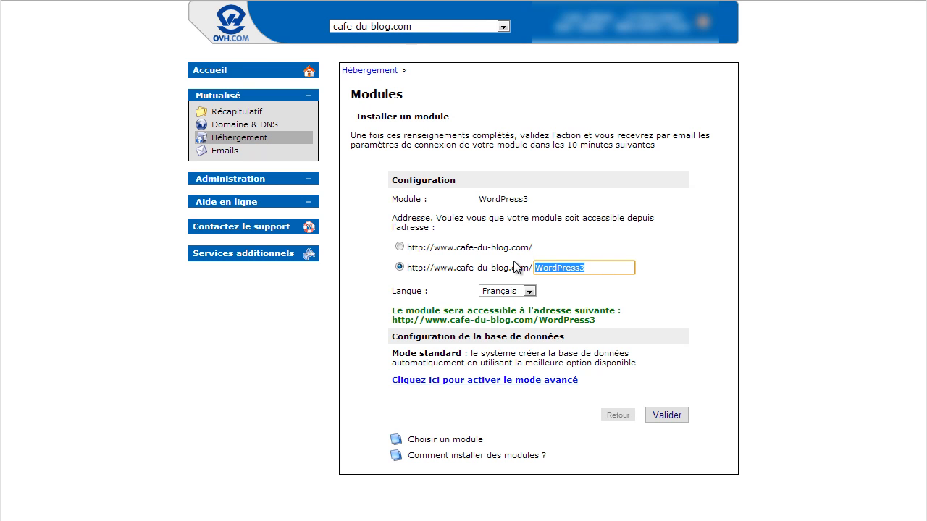
{"action": "type", "text": "b"}
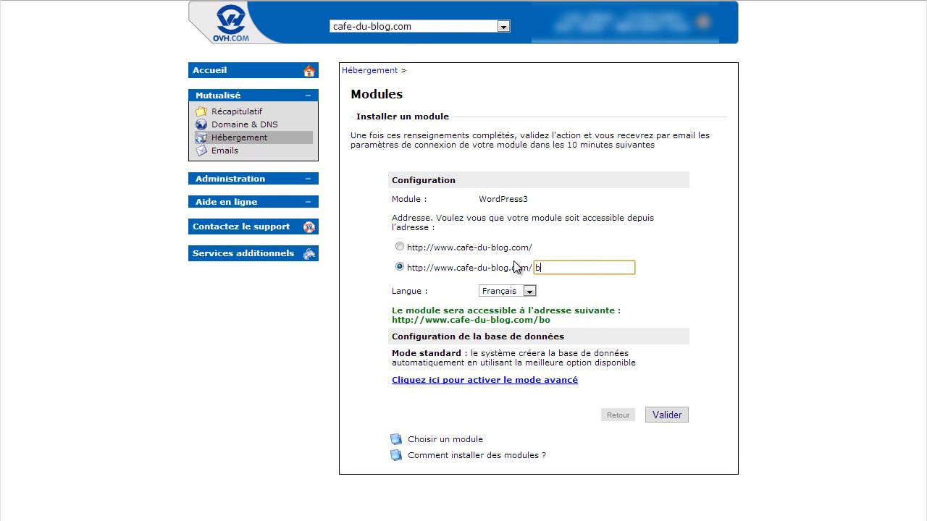
{"action": "type", "text": "log"}
{"action": "left_click", "coordinate": [400, 248]}
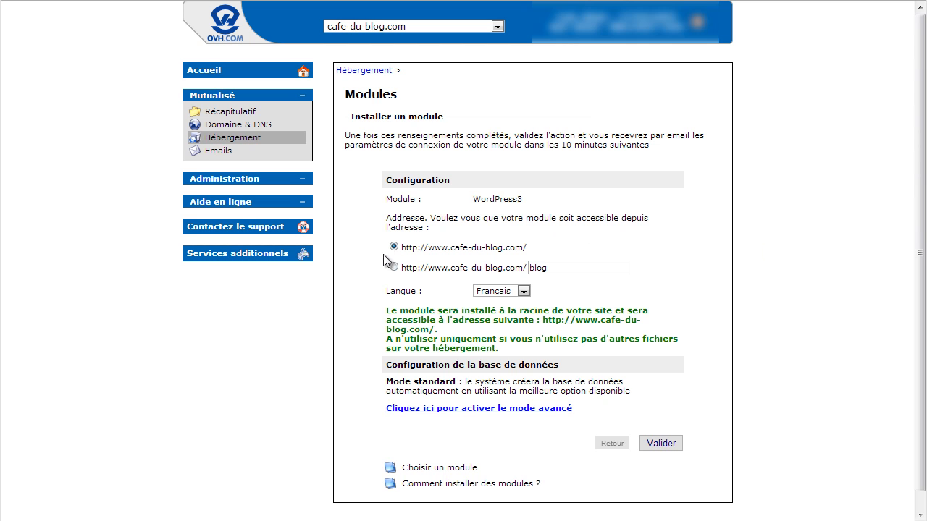
{"action": "scroll", "coordinate": [463, 261], "scroll_direction": "down", "scroll_amount": 1}
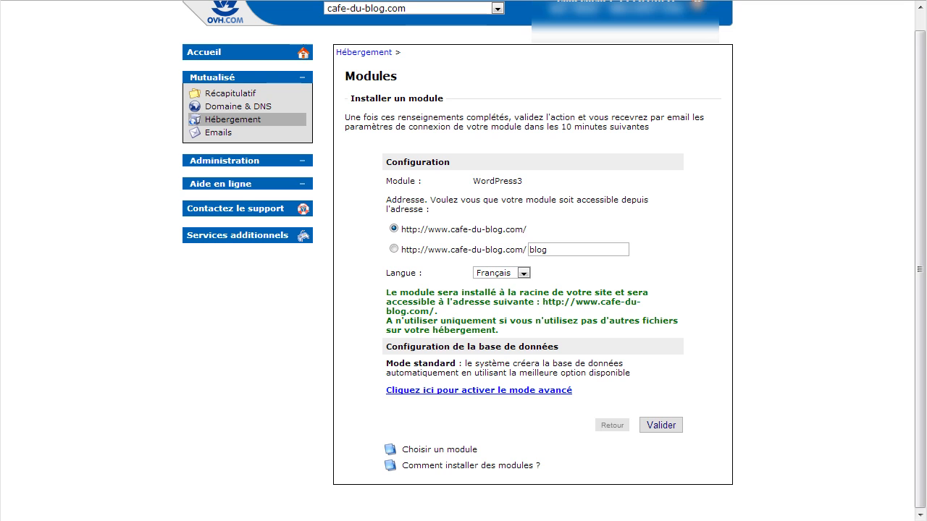
{"action": "left_click", "coordinate": [661, 426]}
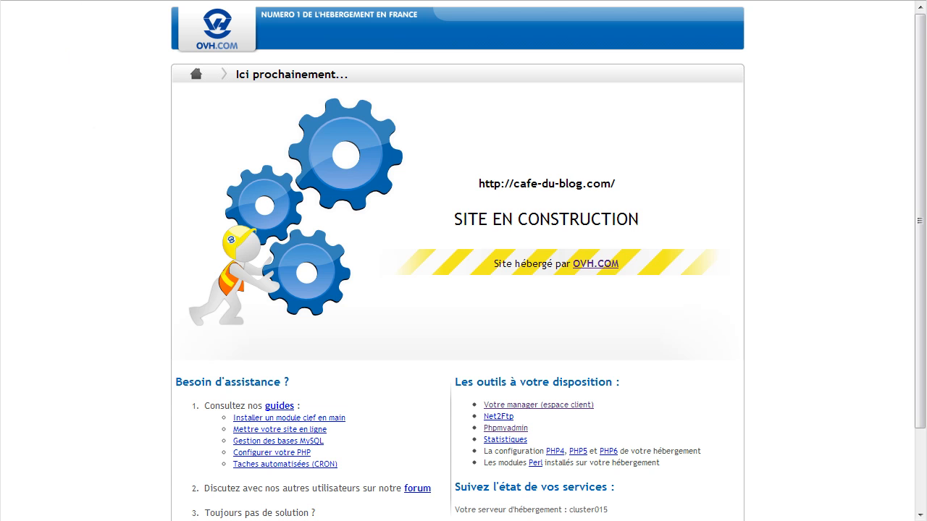
Reload cafe-du-blog.com with F5 to check for the new WordPress site.
{"action": "key", "text": "F5"}
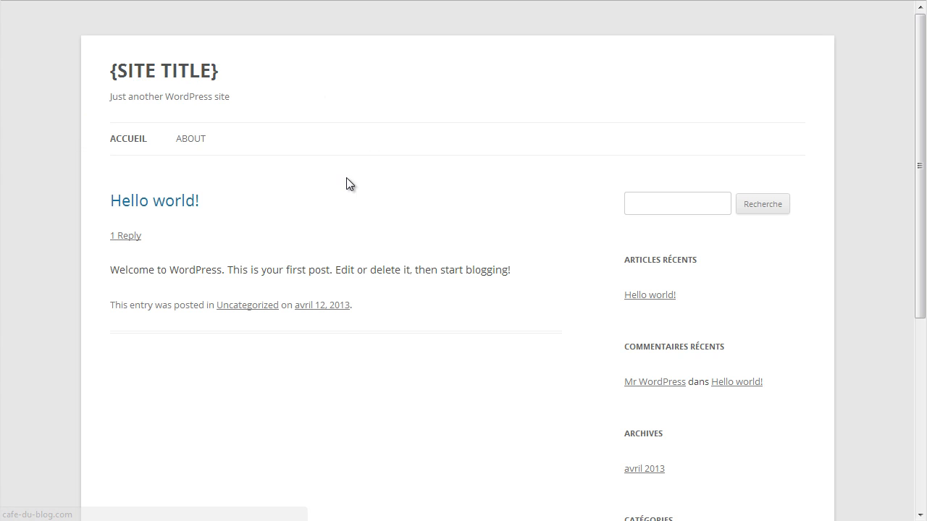
Go to the cafe-du-blog.com/wp-admin address in the browser.
{"action": "mouse_move", "coordinate": [921, 155]}
{"action": "left_mouse_down"}
{"action": "mouse_move", "coordinate": [910, 341]}
{"action": "mouse_move", "coordinate": [915, 152]}
{"action": "left_mouse_up"}
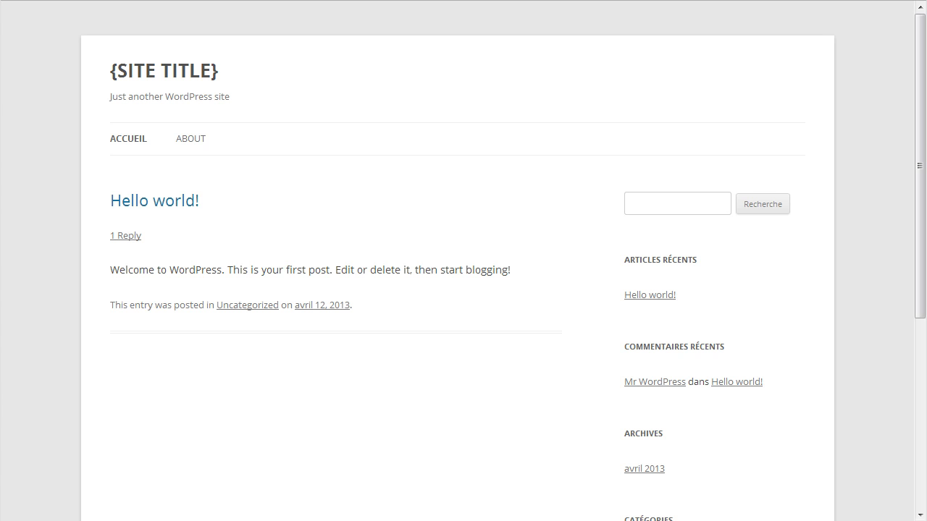
{"action": "key", "text": "ctrl+l"}
{"action": "type", "text": "wp-"}
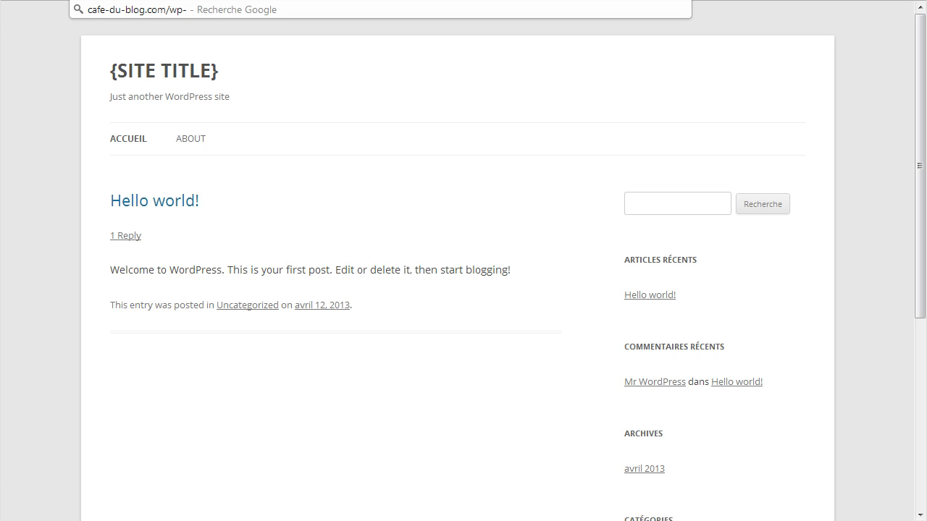
{"action": "key", "text": "BackSpace"}
{"action": "key", "text": "BackSpace"}
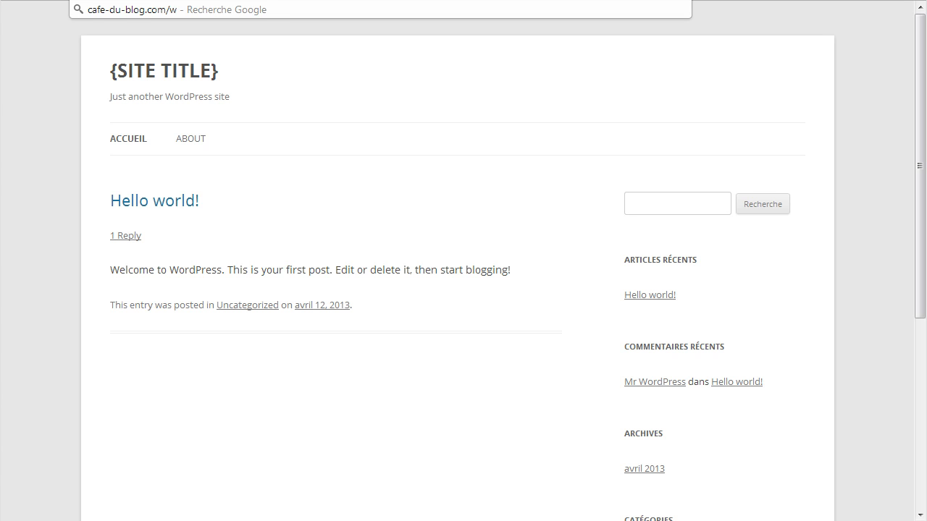
{"action": "type", "text": "p-"}
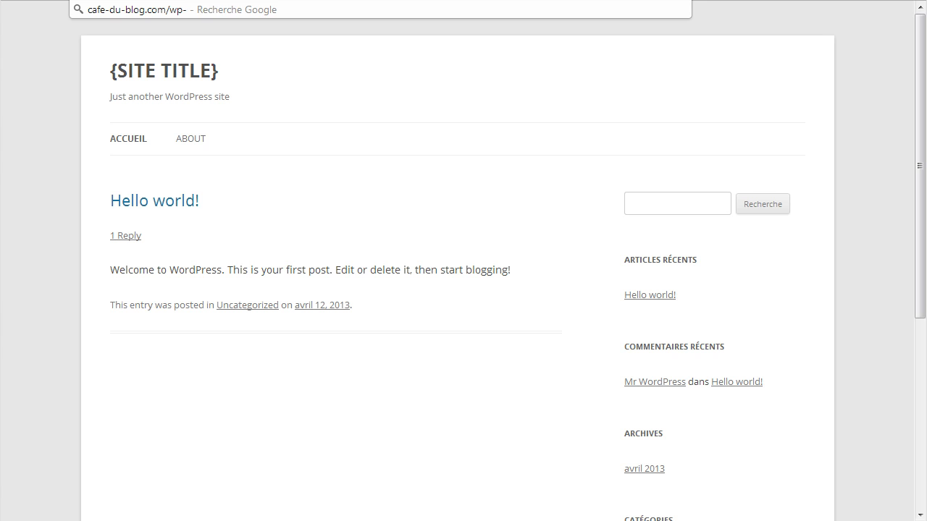
{"action": "type", "text": "admin"}
{"action": "key", "text": "Return"}
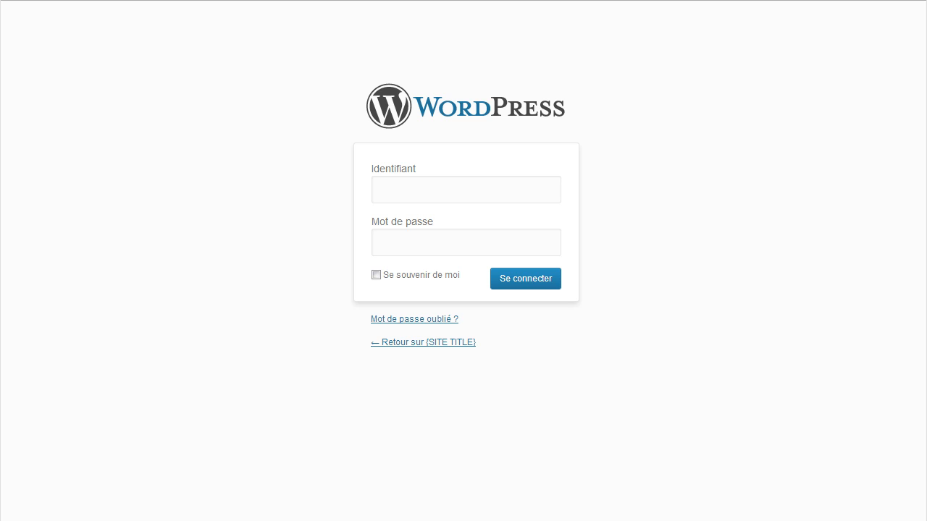
Log in with the admin username and password, with 'Se souvenir de moi' ticked.
{"action": "left_click", "coordinate": [459, 191]}
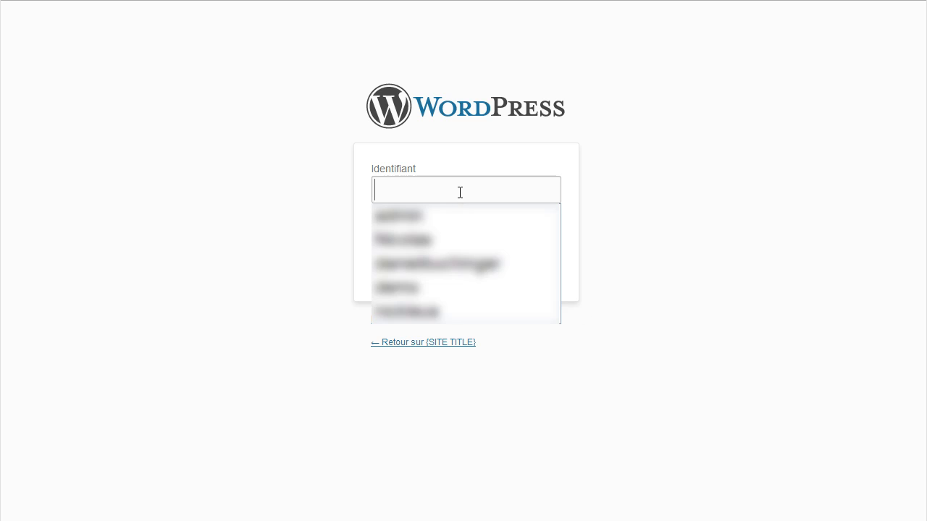
{"action": "type", "text": "admin"}
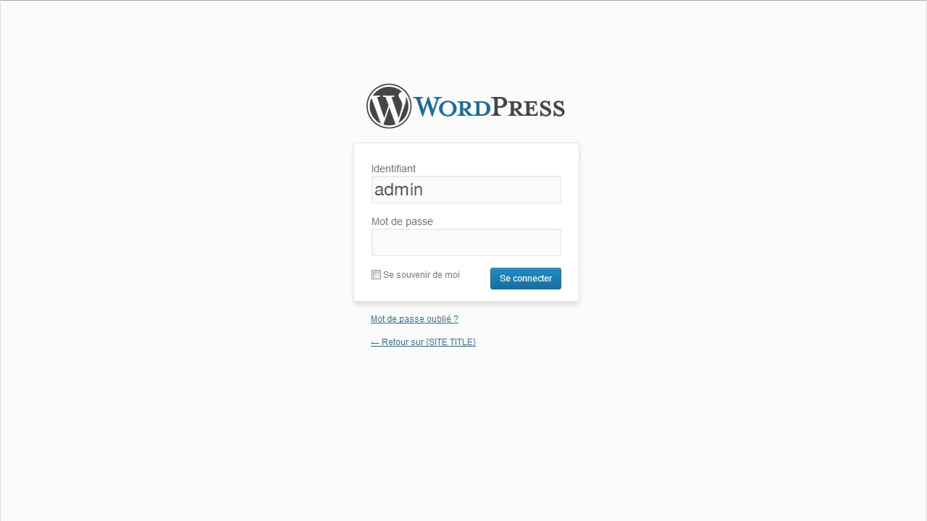
{"action": "left_click", "coordinate": [398, 244]}
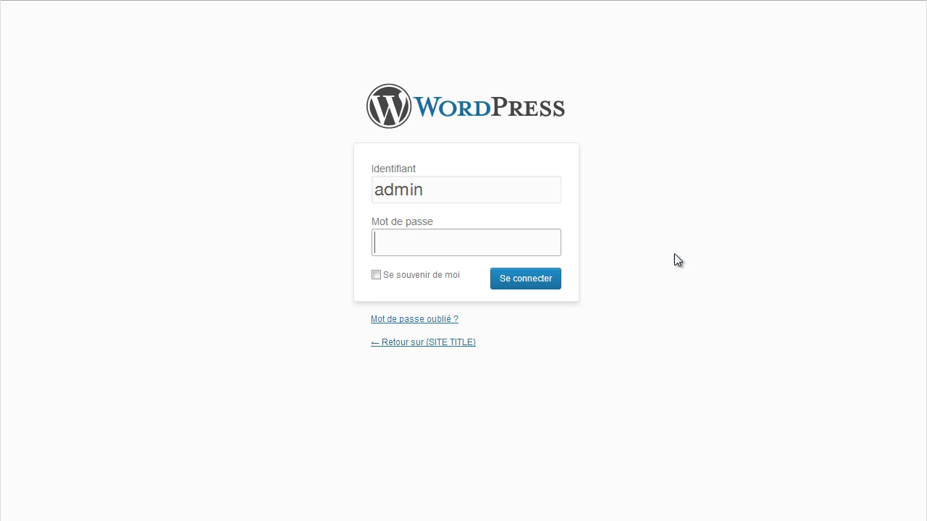
{"action": "type", "text": "********"}
{"action": "left_click", "coordinate": [377, 275]}
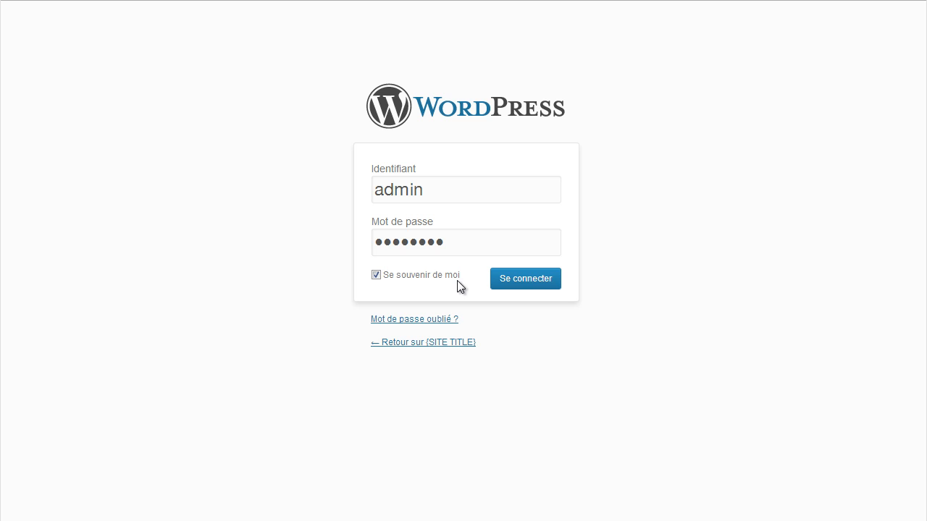
{"action": "left_click", "coordinate": [542, 290]}
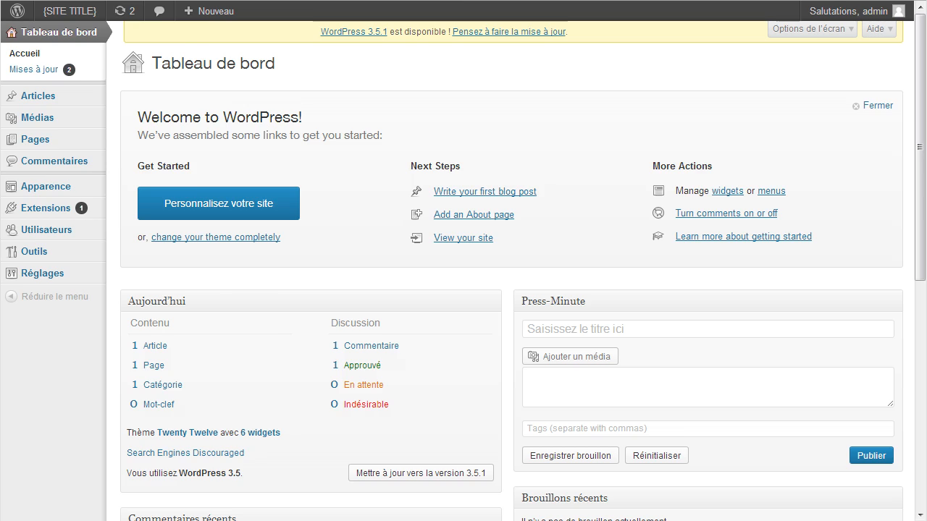
Return from the public site to the dashboard and open Réglages > Général.
{"action": "left_click", "coordinate": [437, 0]}
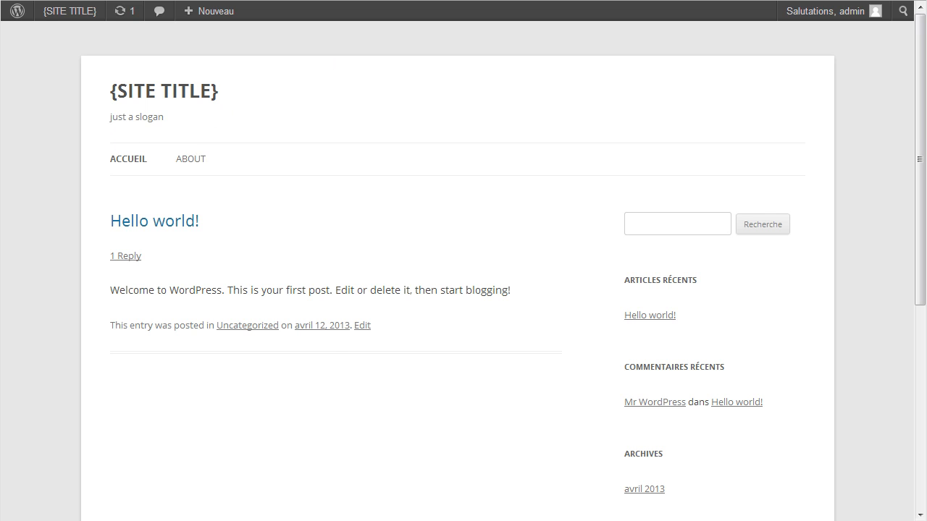
{"action": "left_click", "coordinate": [335, 3]}
{"action": "mouse_move", "coordinate": [33, 281]}
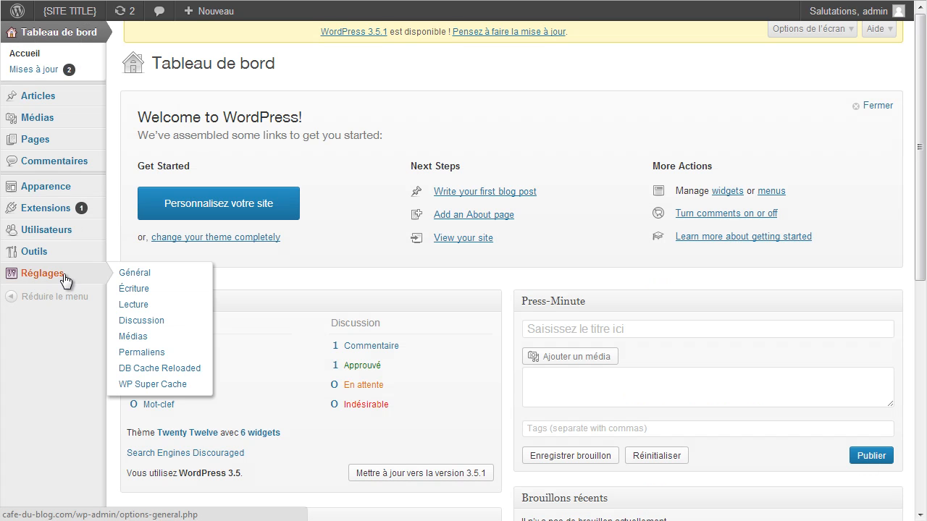
{"action": "left_click", "coordinate": [146, 276]}
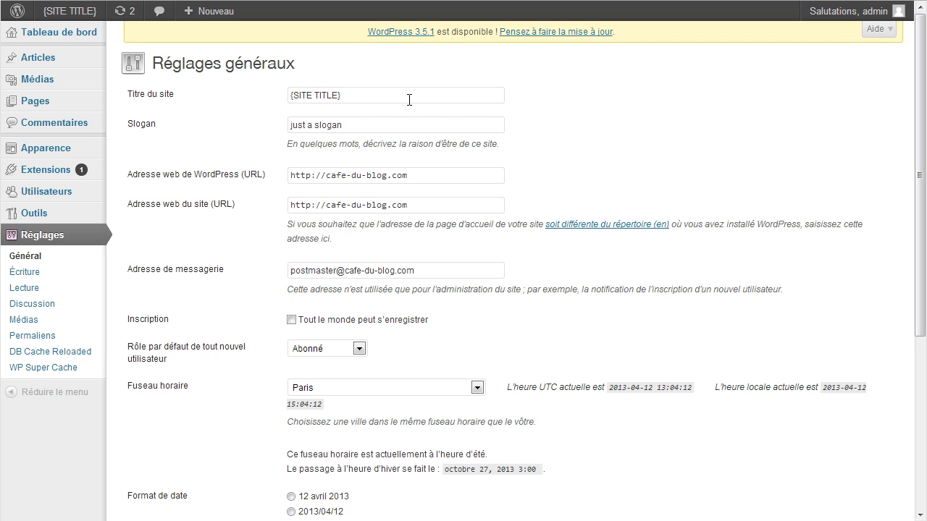
Replace the title with Café du Blog and the tagline with 'Changez de vie en créant votre blog'.
{"action": "left_click_drag", "start_coordinate": [410, 100], "coordinate": [262, 91]}
{"action": "key", "text": "BackSpace"}
{"action": "key", "text": "Down"}
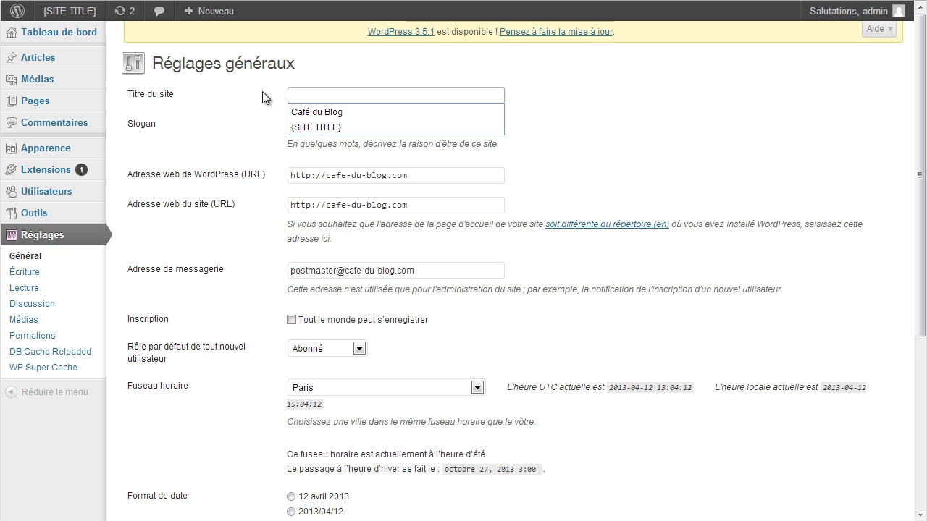
{"action": "left_click", "coordinate": [347, 112]}
{"action": "left_click_drag", "start_coordinate": [400, 127], "coordinate": [240, 124]}
{"action": "key", "text": "BackSpace"}
{"action": "key", "text": "Down"}
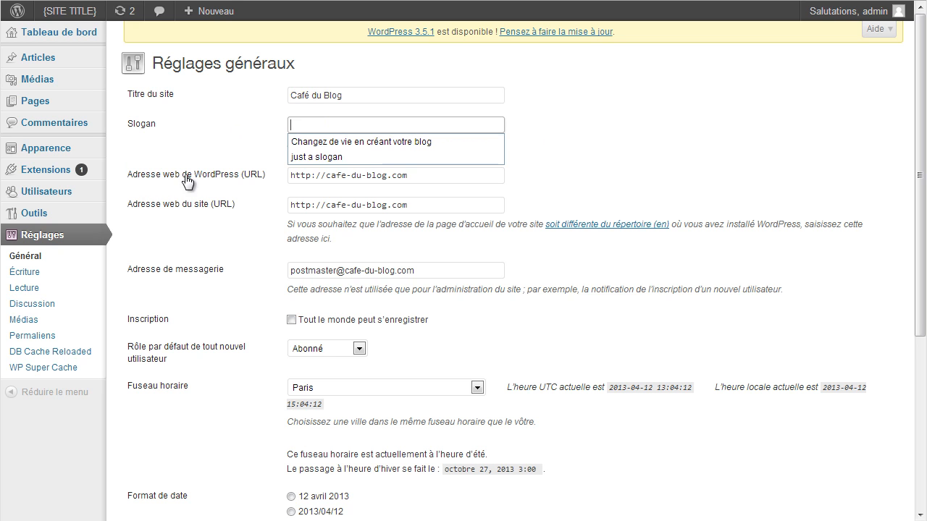
{"action": "left_click", "coordinate": [311, 142]}
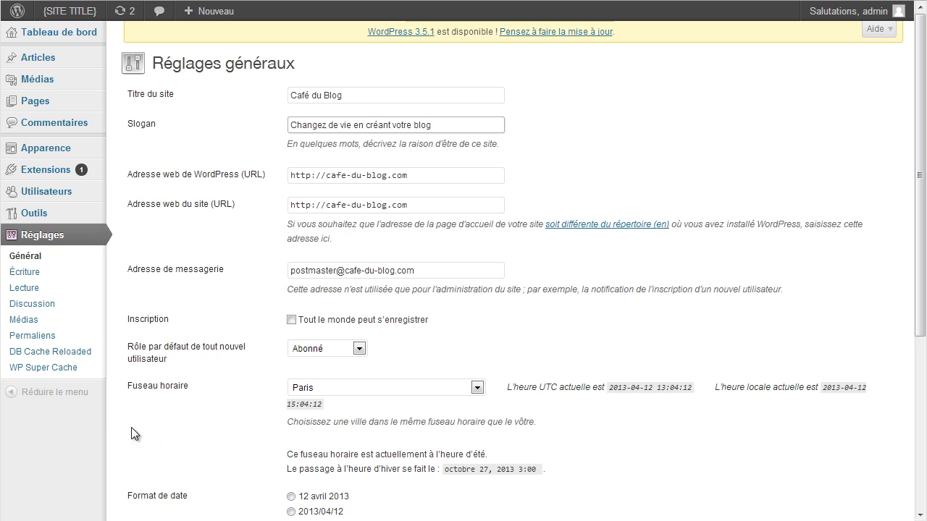
Leave the administration e-mail unchanged and save the general settings.
{"action": "left_click_drag", "start_coordinate": [426, 272], "coordinate": [292, 267]}
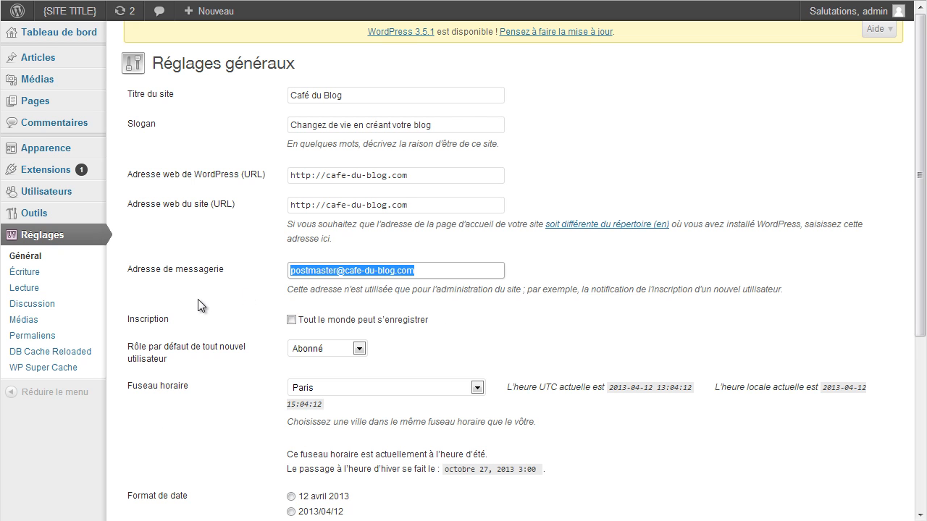
{"action": "left_click", "coordinate": [429, 271]}
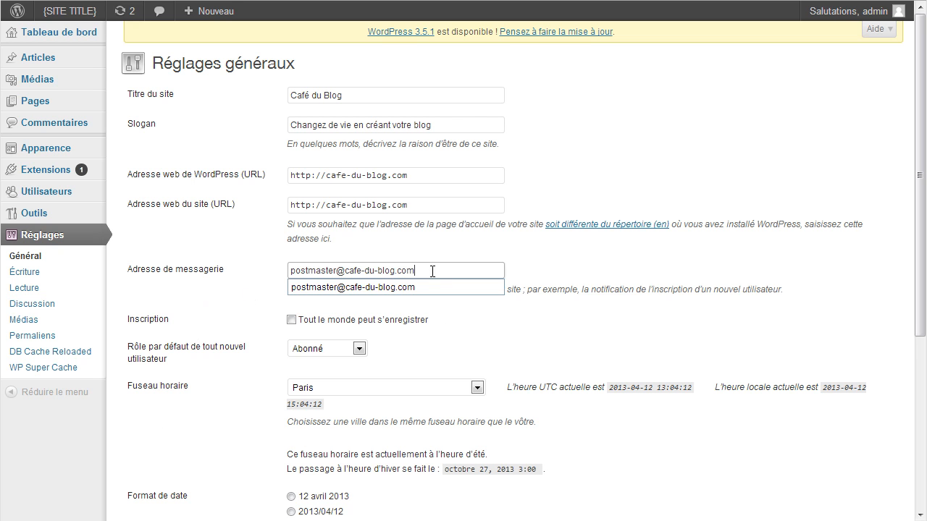
{"action": "left_click", "coordinate": [591, 269]}
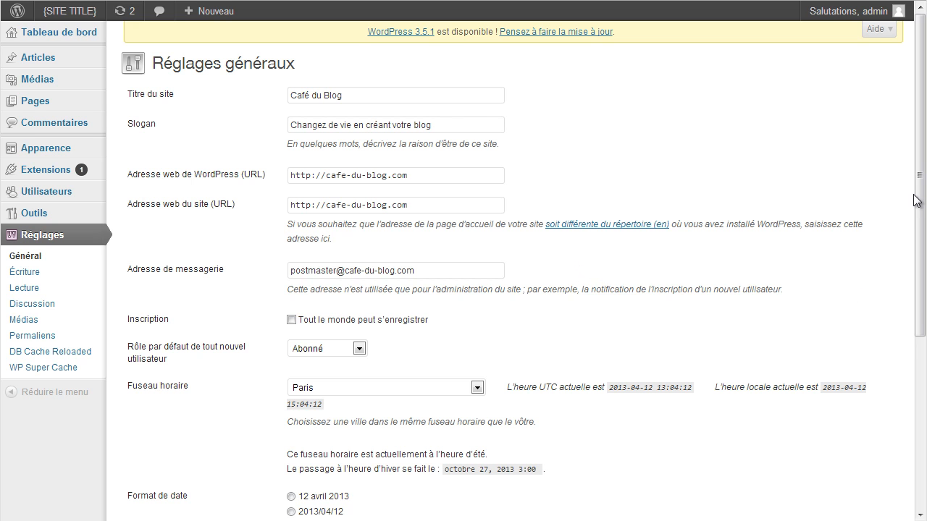
{"action": "left_click_drag", "start_coordinate": [921, 175], "coordinate": [923, 360]}
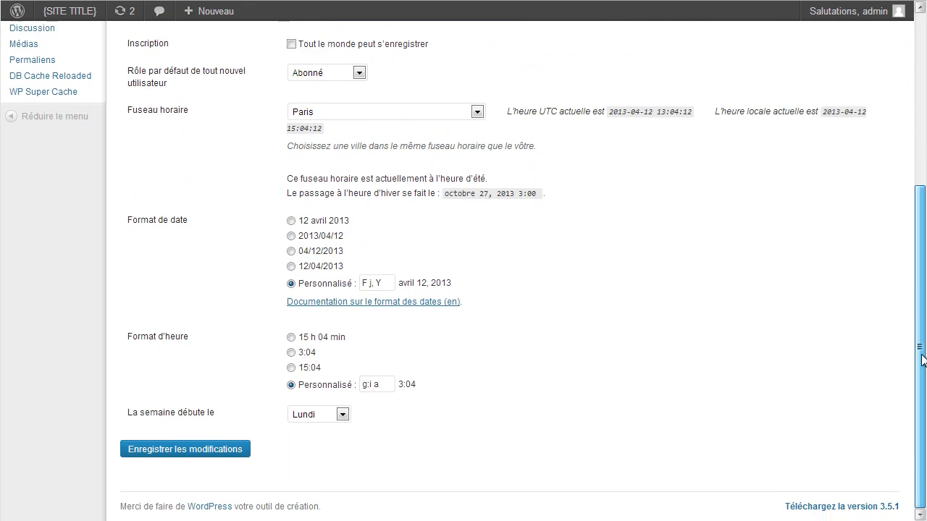
{"action": "left_click", "coordinate": [157, 454]}
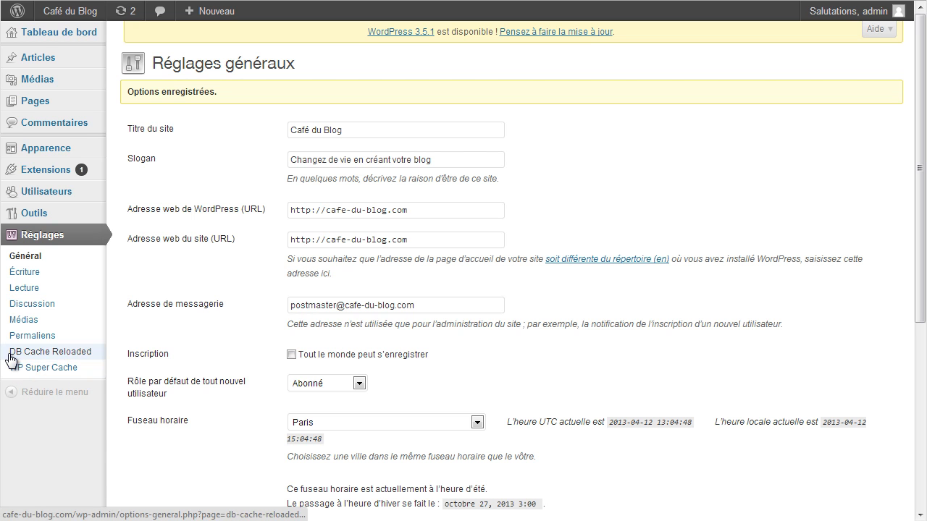
{"action": "left_click", "coordinate": [58, 371]}
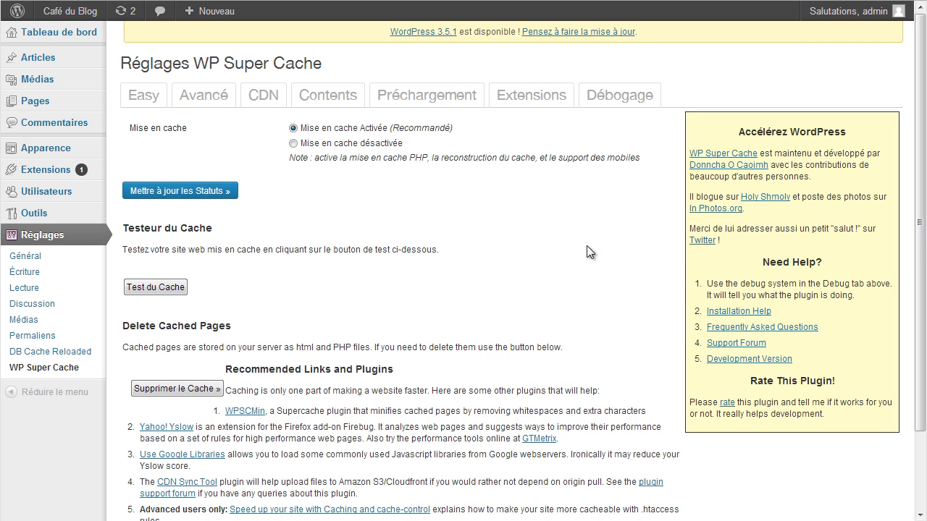
Delete all cached pages with Supprimer le Cache in WP Super Cache.
{"action": "left_click", "coordinate": [180, 389]}
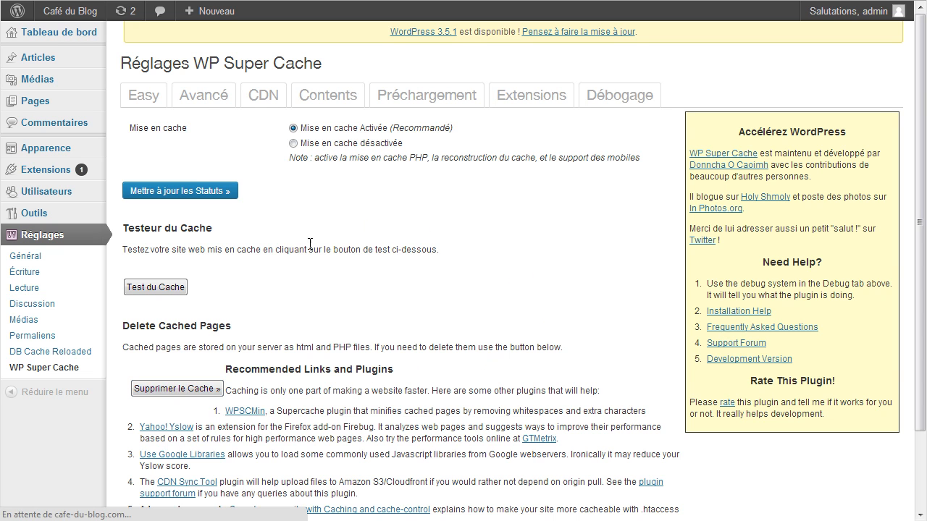
{"action": "left_click", "coordinate": [32, 259]}
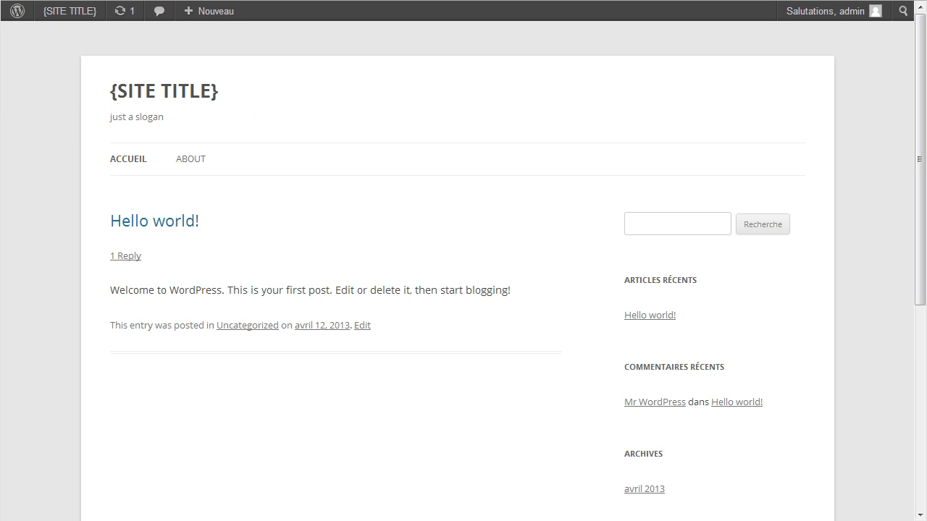
Reload the public site and highlight the new tagline in its header.
{"action": "key", "text": "F5"}
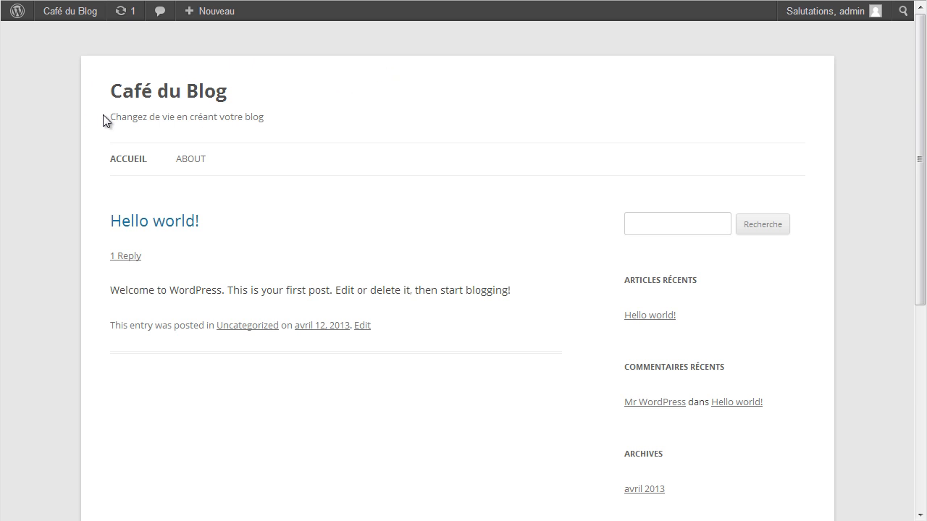
{"action": "left_click_drag", "start_coordinate": [112, 118], "coordinate": [321, 122]}
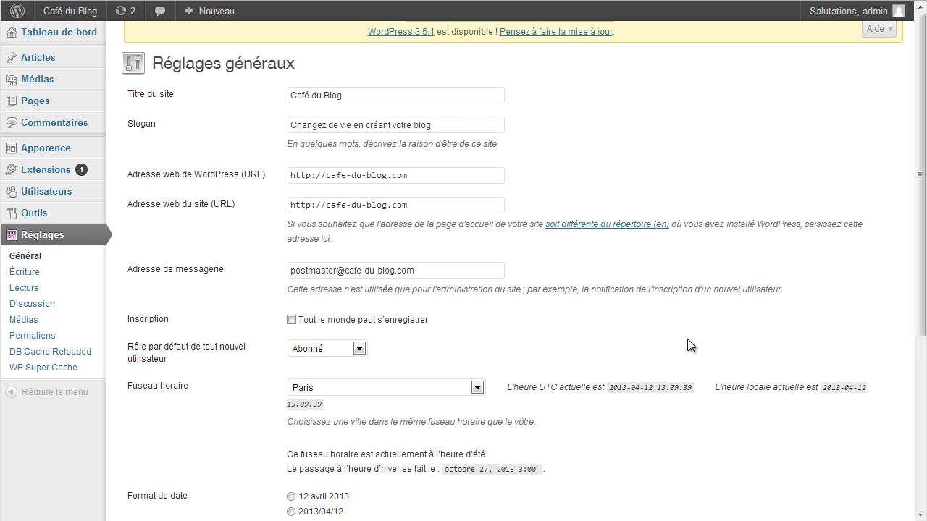
View Tous les utilisateurs, which lists only admin, then go to the Ajouter form.
{"action": "mouse_move", "coordinate": [33, 196]}
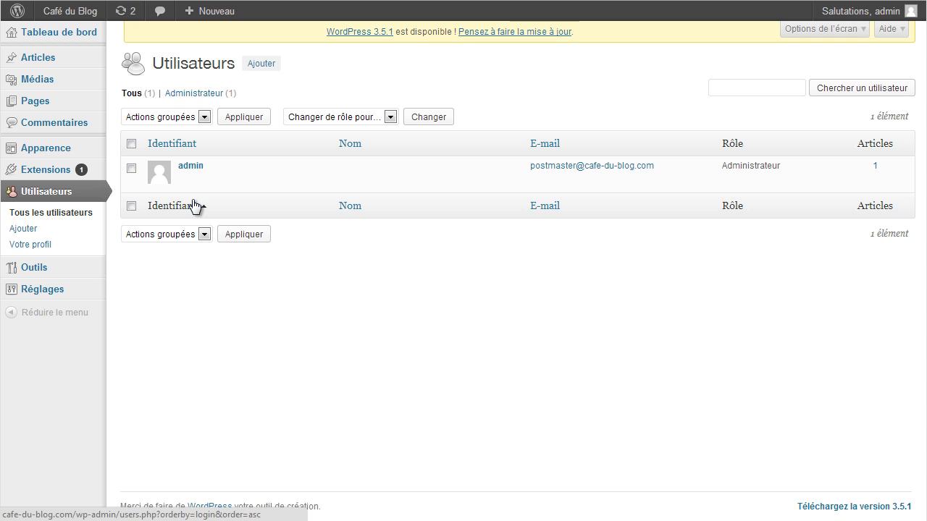
{"action": "mouse_move", "coordinate": [192, 169]}
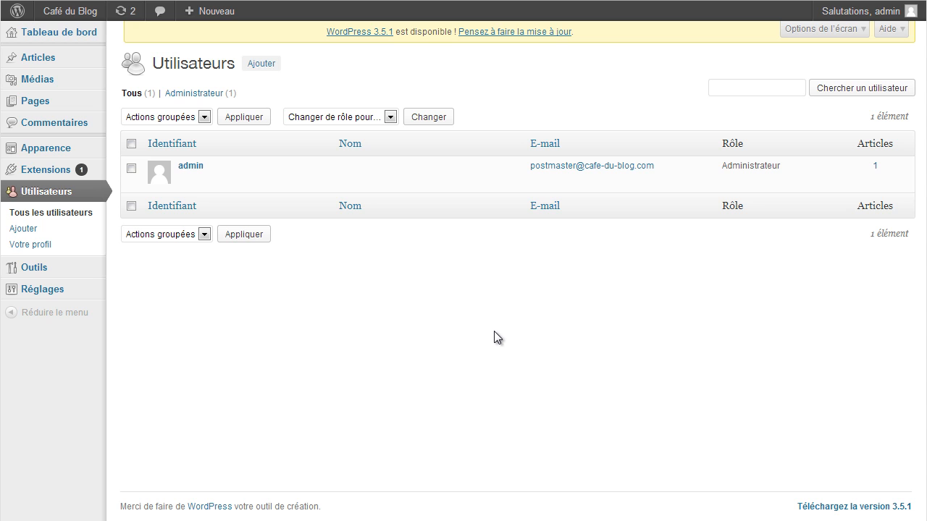
{"action": "left_click", "coordinate": [261, 65]}
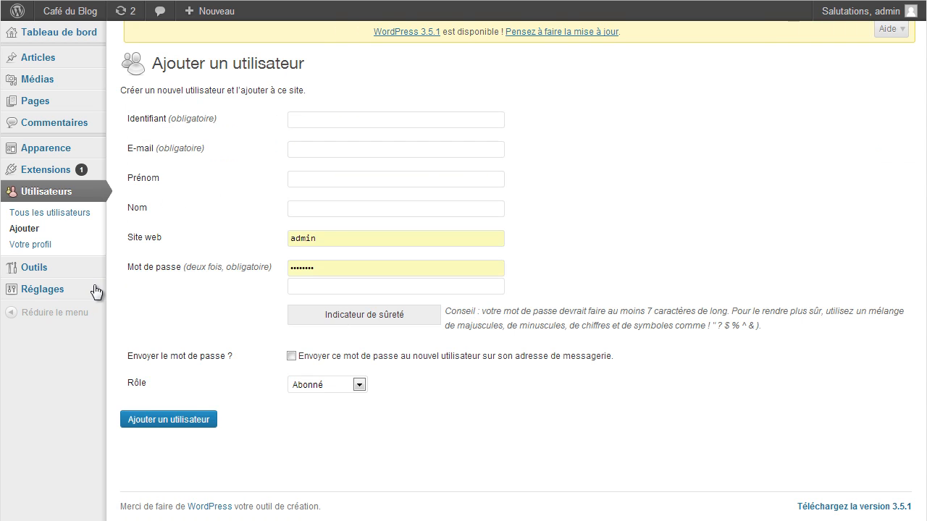
Check the new-user form fields and select the autofilled Site web value.
{"action": "left_click", "coordinate": [360, 123]}
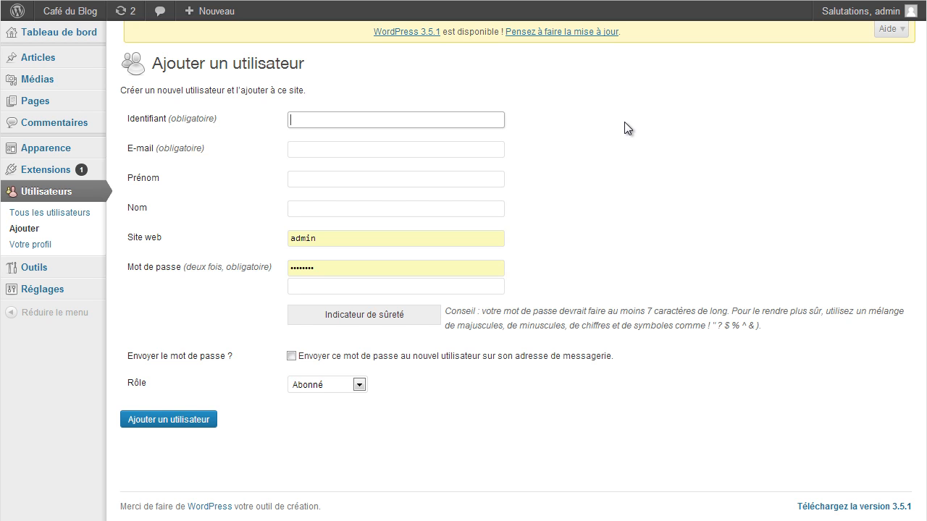
{"action": "left_click", "coordinate": [298, 152]}
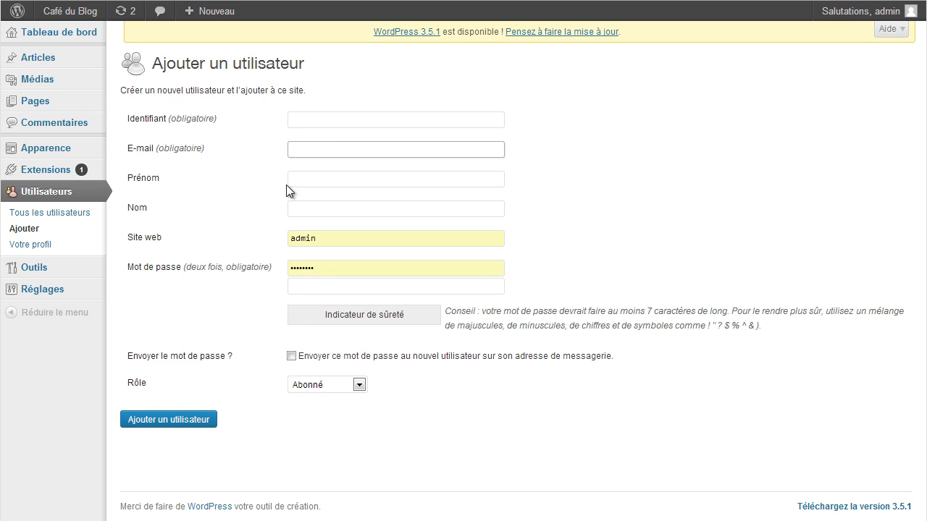
{"action": "left_click", "coordinate": [343, 180]}
{"action": "left_click", "coordinate": [329, 210]}
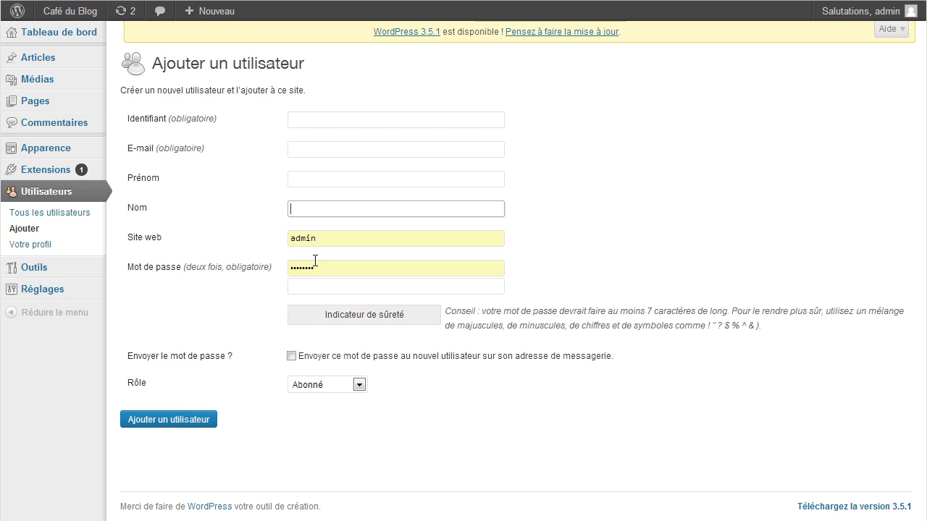
{"action": "double_click", "coordinate": [304, 238]}
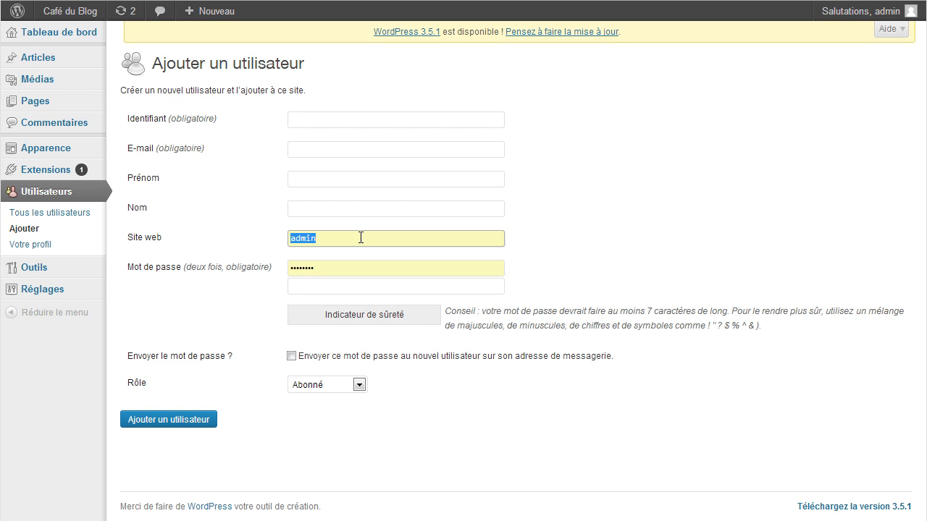
{"action": "left_click", "coordinate": [298, 120]}
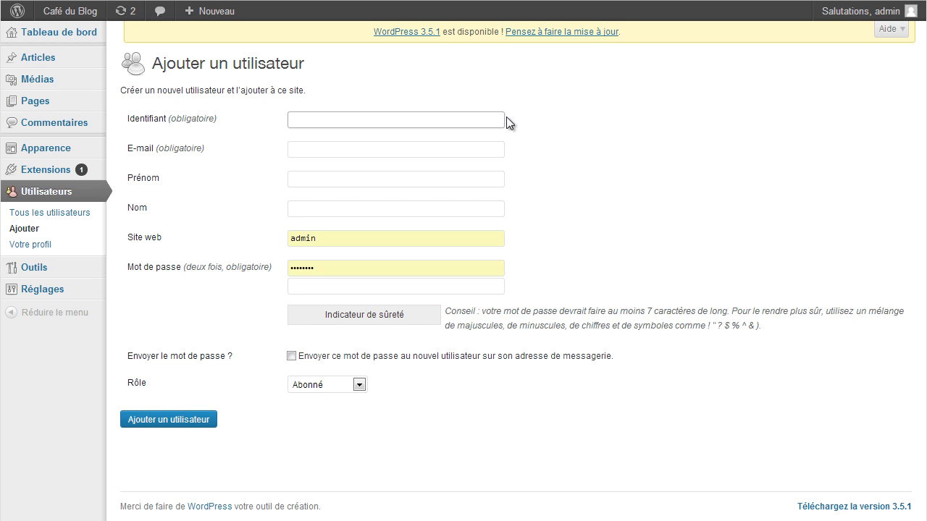
Enter the new username and the contact e-mail at cafe-du-blog.com, clearing the Site web field.
{"action": "type", "text": "Nicolas"}
{"action": "key", "text": "Tab"}
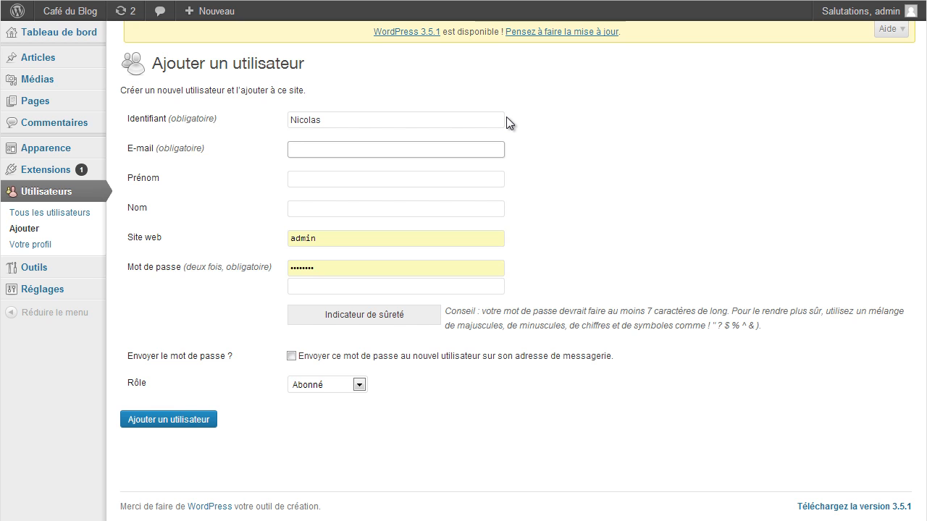
{"action": "key", "text": "Menu"}
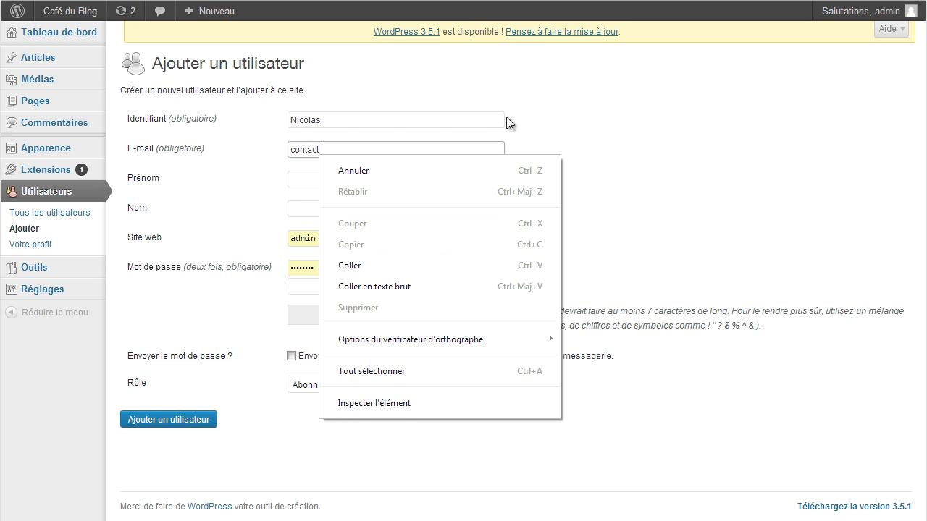
{"action": "key", "text": "Escape"}
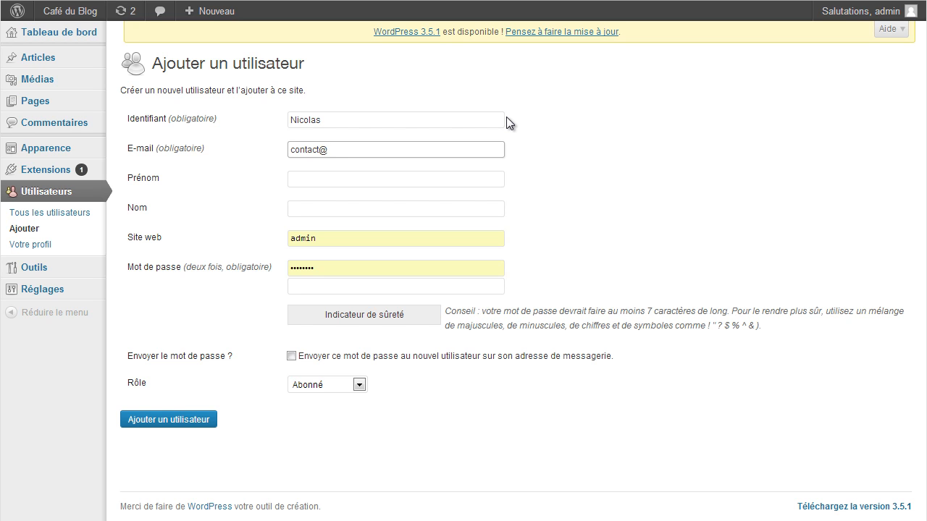
{"action": "key", "text": "Tab"}
{"action": "key", "text": "Tab"}
{"action": "key", "text": "Tab"}
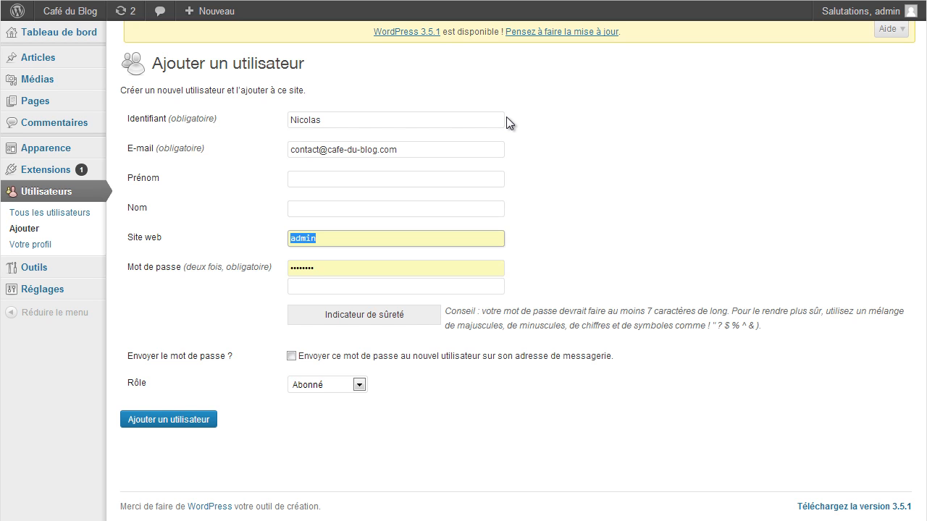
{"action": "key", "text": "BackSpace"}
Enter the password twice, choose the Administrateur role and create the user.
{"action": "key", "text": "Tab"}
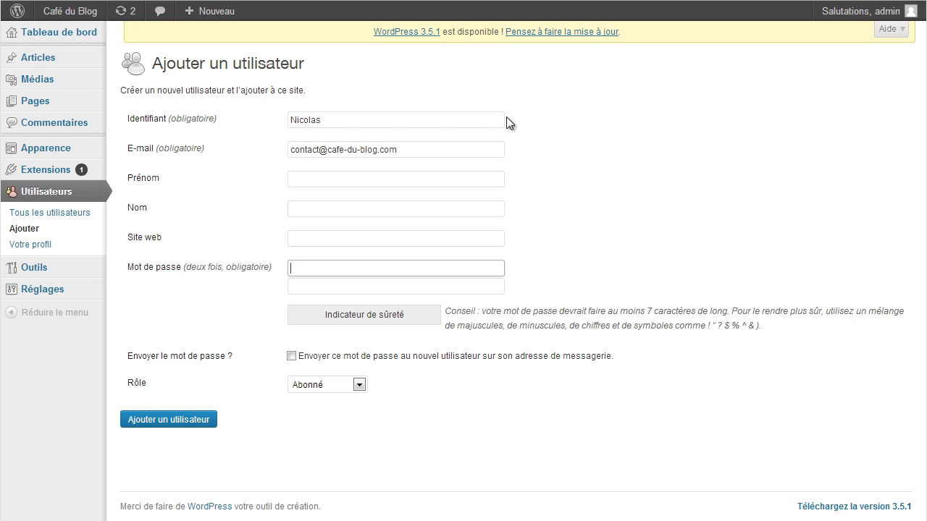
{"action": "type", "text": "********"}
{"action": "key", "text": "Tab"}
{"action": "type", "text": "********"}
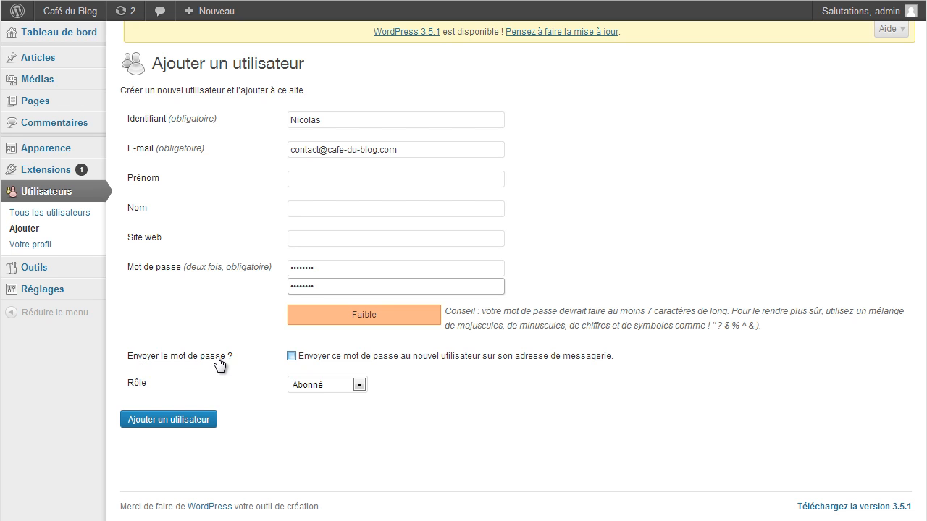
{"action": "left_click", "coordinate": [360, 386]}
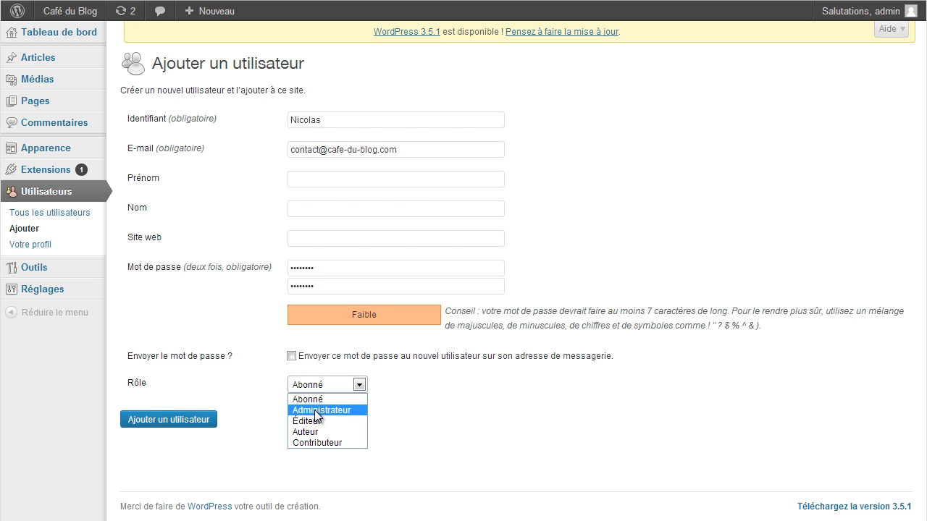
{"action": "left_click", "coordinate": [329, 411]}
{"action": "left_click", "coordinate": [160, 422]}
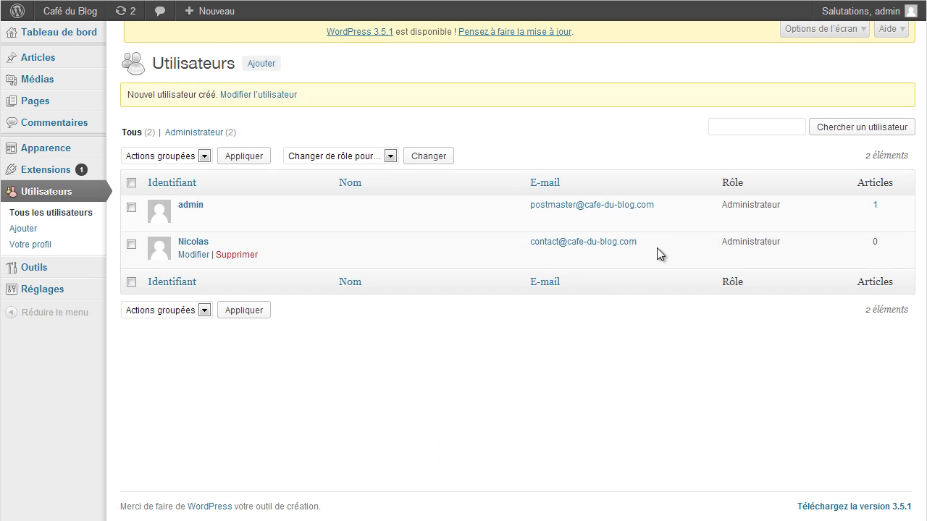
Show the 'Salutations, admin' account dropdown with its Se déconnecter option.
{"action": "mouse_move", "coordinate": [157, 259]}
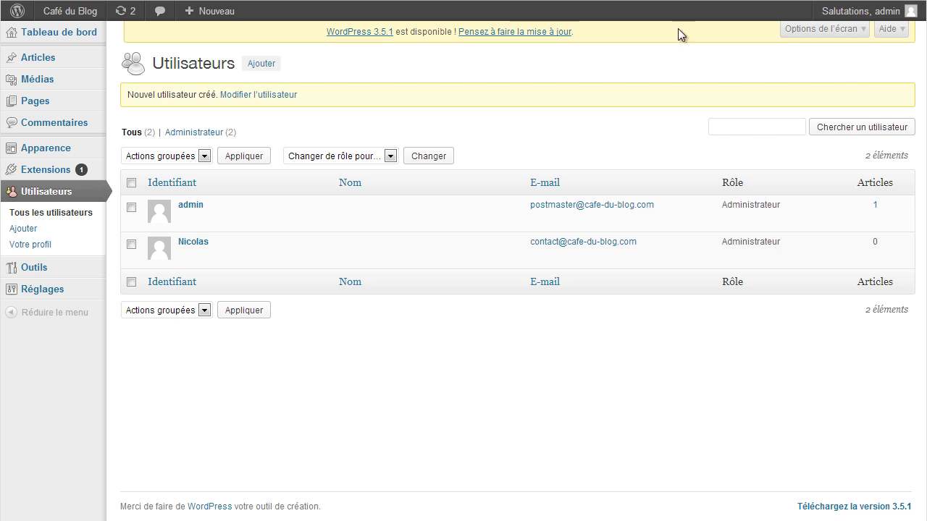
Log out of admin and sign in as the new user with Se souvenir de moi ticked.
{"action": "mouse_move", "coordinate": [833, 15]}
{"action": "left_click", "coordinate": [838, 84]}
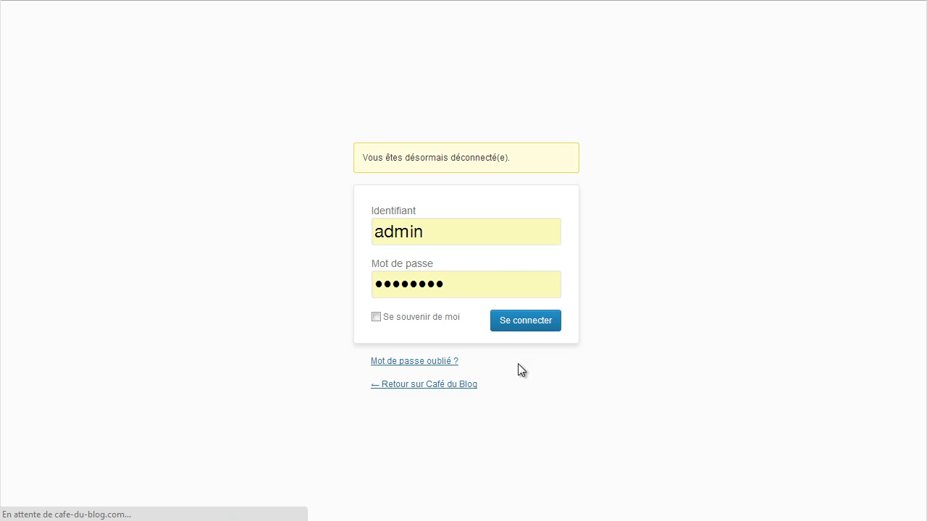
{"action": "left_click_drag", "start_coordinate": [451, 229], "coordinate": [335, 220]}
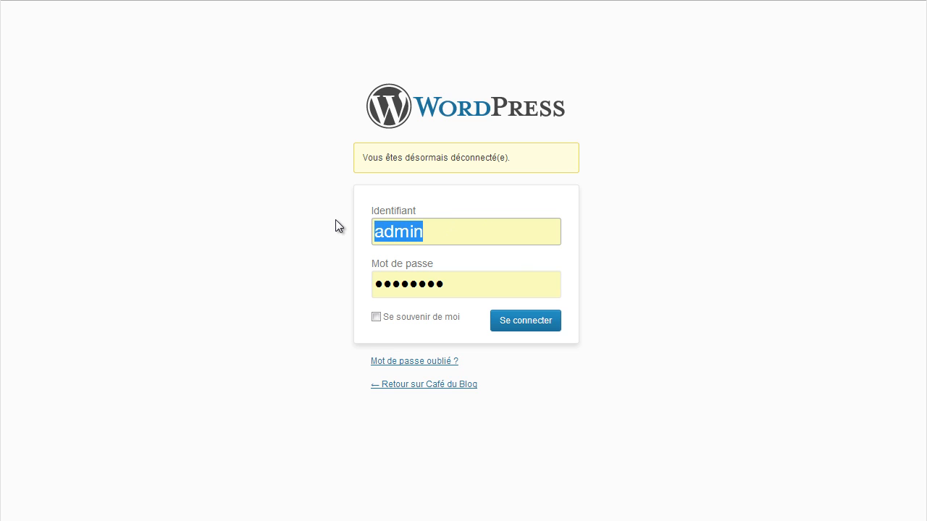
{"action": "type", "text": "N"}
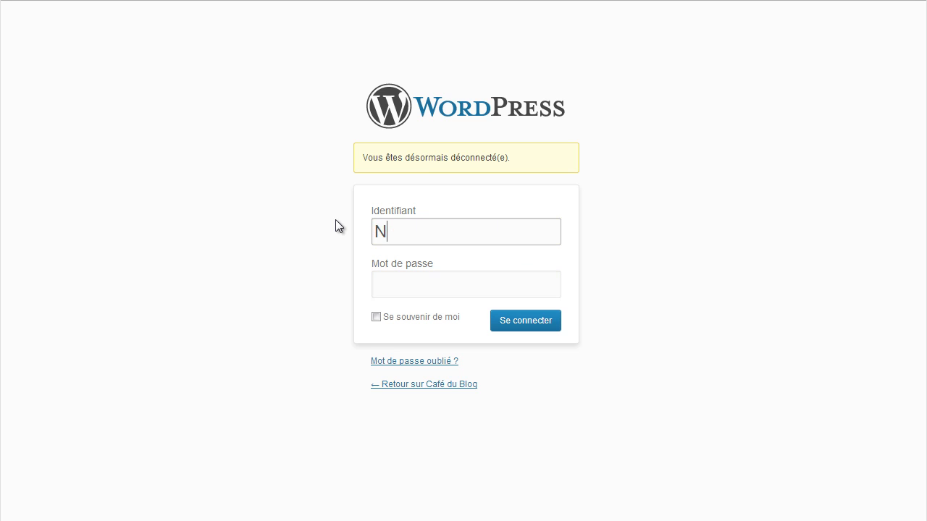
{"action": "type", "text": "icolas"}
{"action": "key", "text": "Tab"}
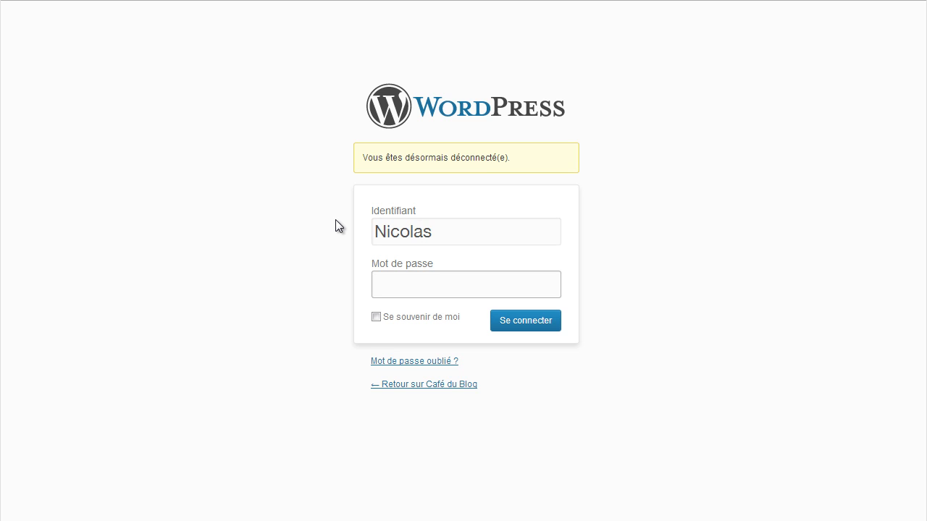
{"action": "type", "text": "********"}
{"action": "key", "text": "Tab"}
{"action": "key", "text": "space"}
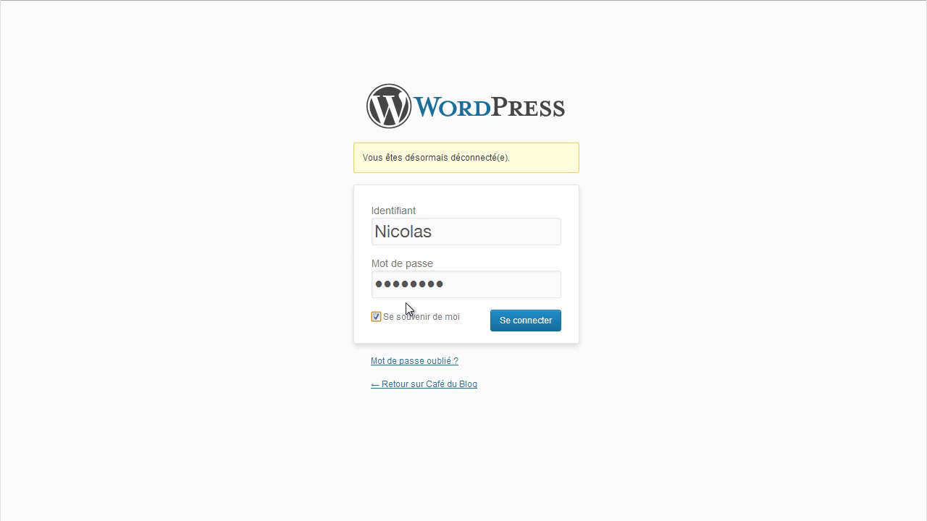
{"action": "left_click", "coordinate": [530, 324]}
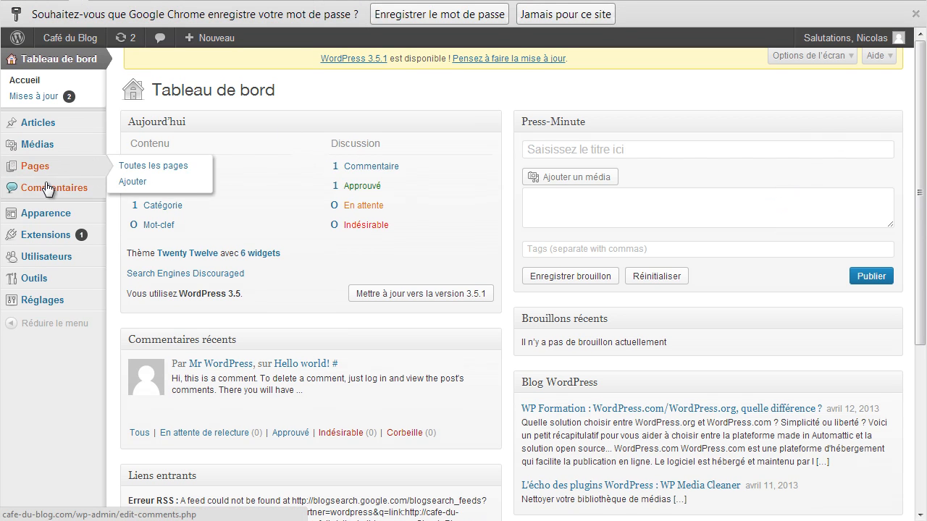
In Tous les utilisateurs, choose Supprimer on the admin row.
{"action": "mouse_move", "coordinate": [45, 216]}
{"action": "mouse_move", "coordinate": [50, 260]}
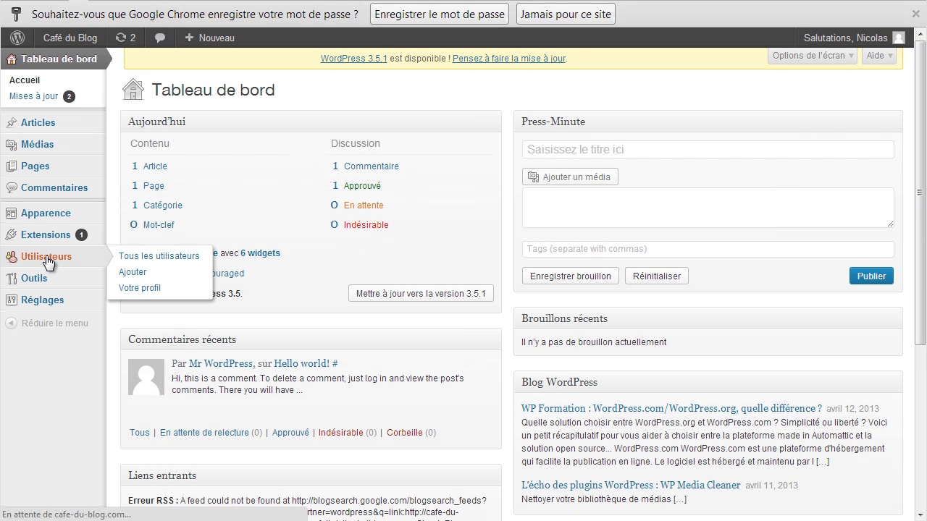
{"action": "left_click", "coordinate": [135, 258]}
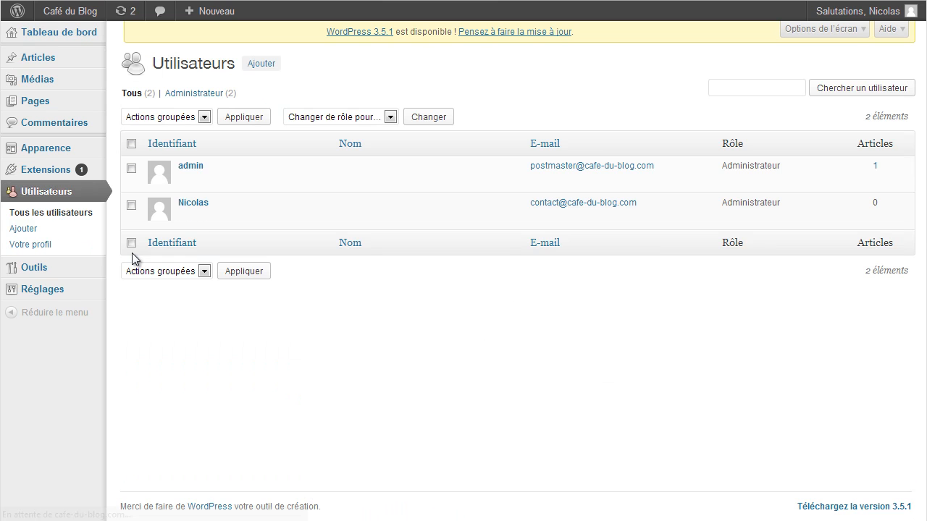
{"action": "mouse_move", "coordinate": [199, 185]}
{"action": "left_click", "coordinate": [234, 179]}
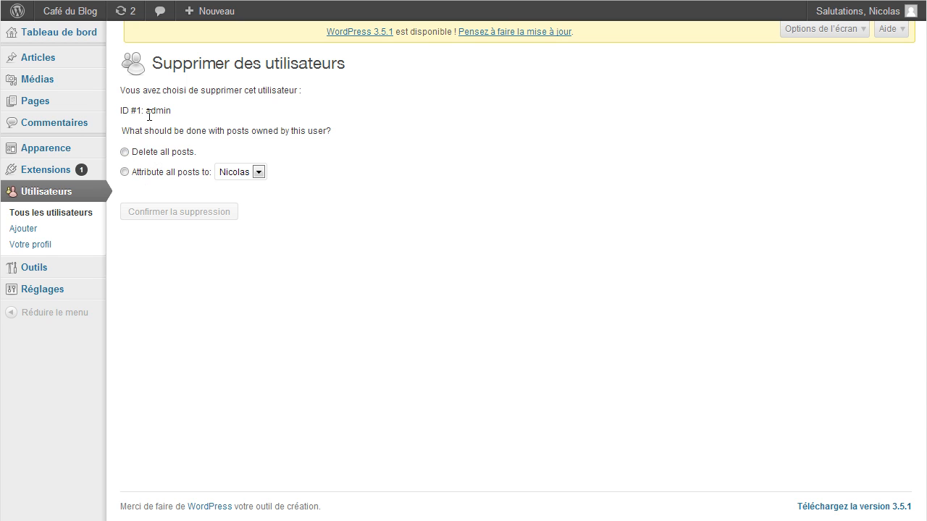
Attribute all of admin's posts to the remaining user and confirm the deletion.
{"action": "left_click_drag", "start_coordinate": [148, 110], "coordinate": [173, 109]}
{"action": "left_click", "coordinate": [125, 153]}
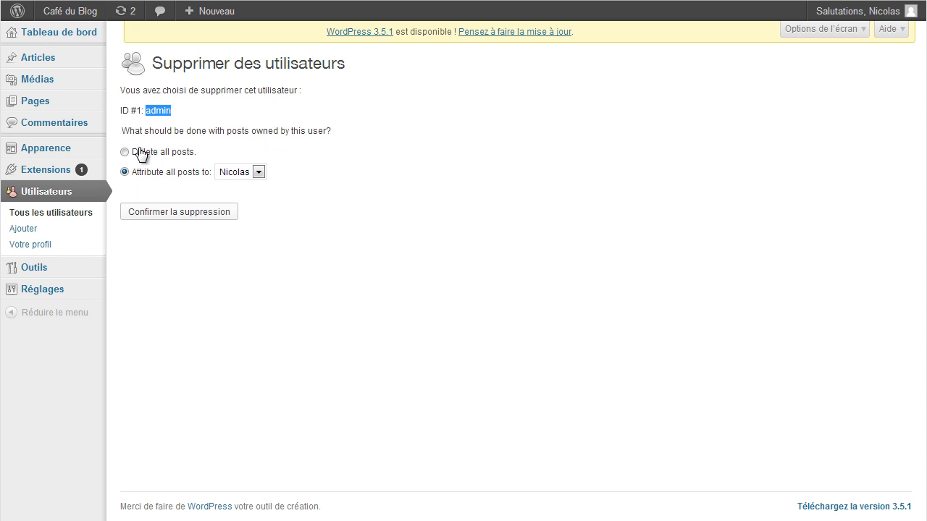
{"action": "left_click", "coordinate": [153, 216]}
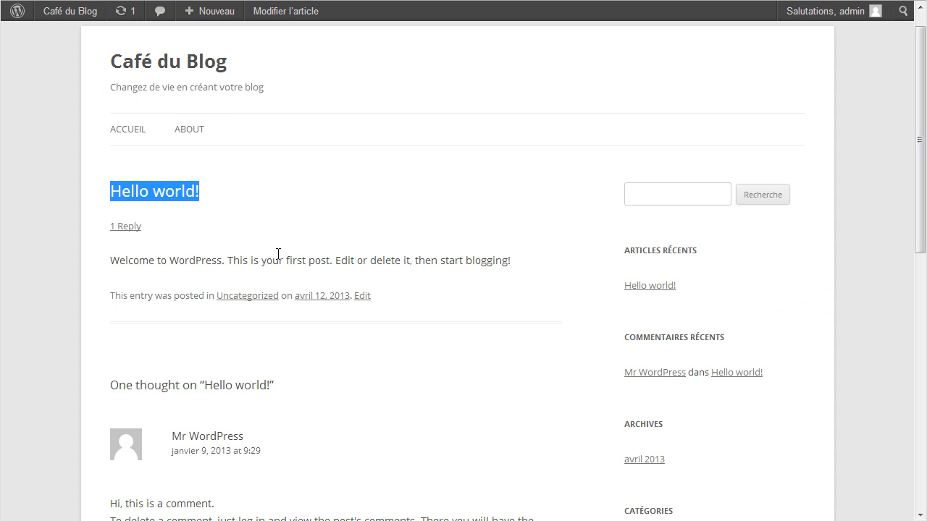
{"action": "scroll", "coordinate": [218, 275], "scroll_direction": "up", "scroll_amount": 1}
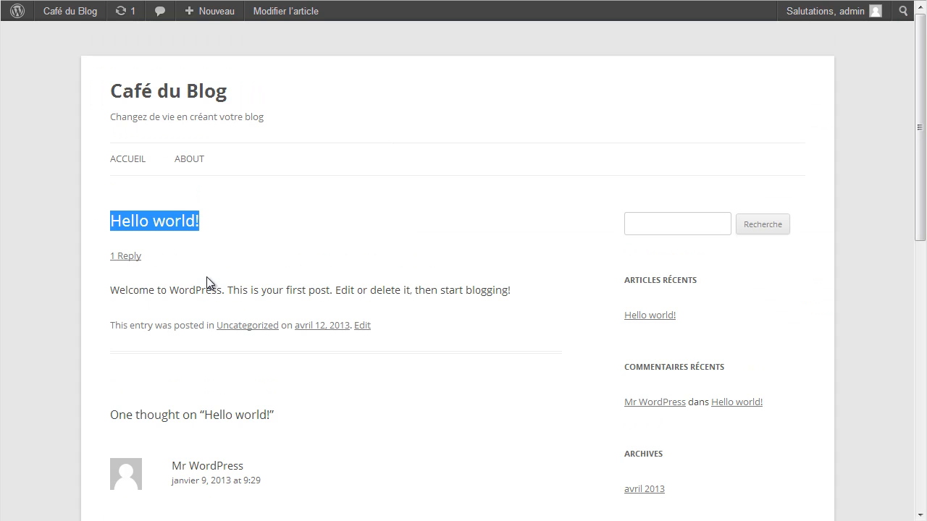
{"action": "left_click", "coordinate": [157, 98]}
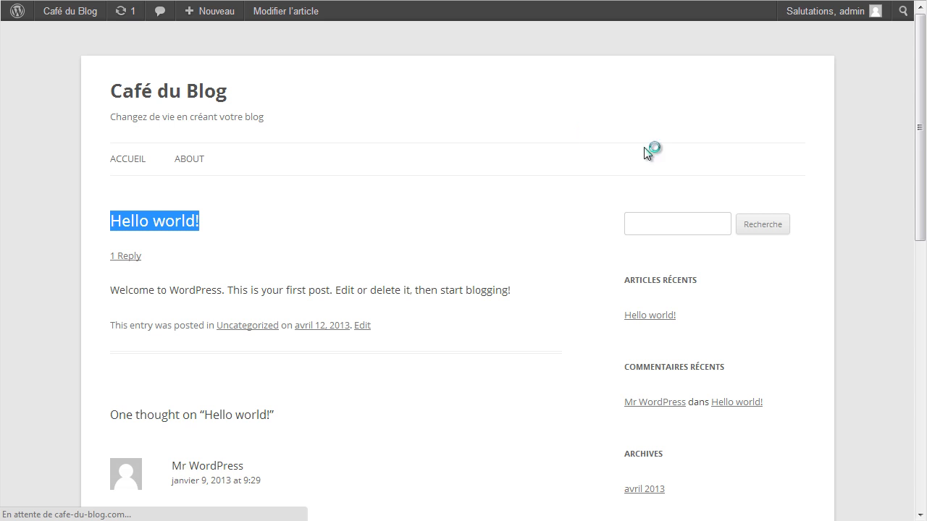
{"action": "scroll", "coordinate": [559, 289], "scroll_direction": "down", "scroll_amount": 5}
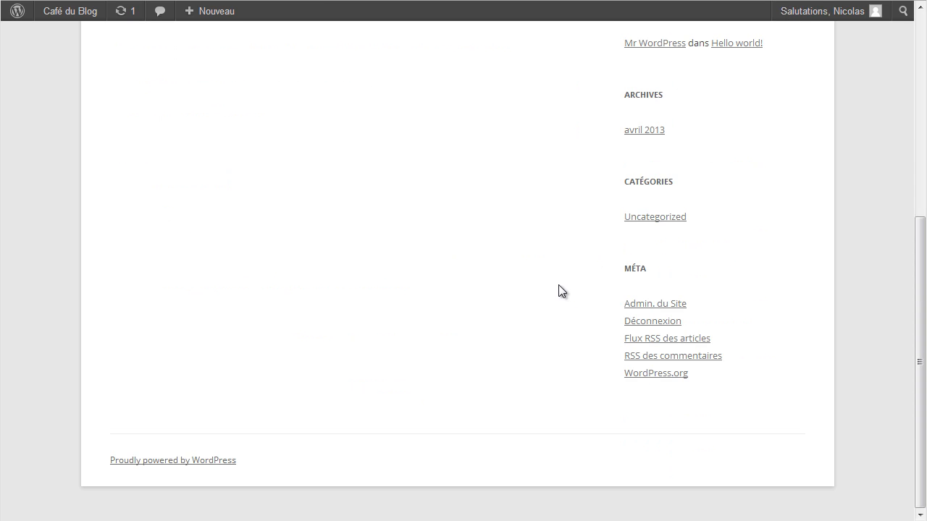
{"action": "scroll", "coordinate": [785, 428], "scroll_direction": "up", "scroll_amount": 5}
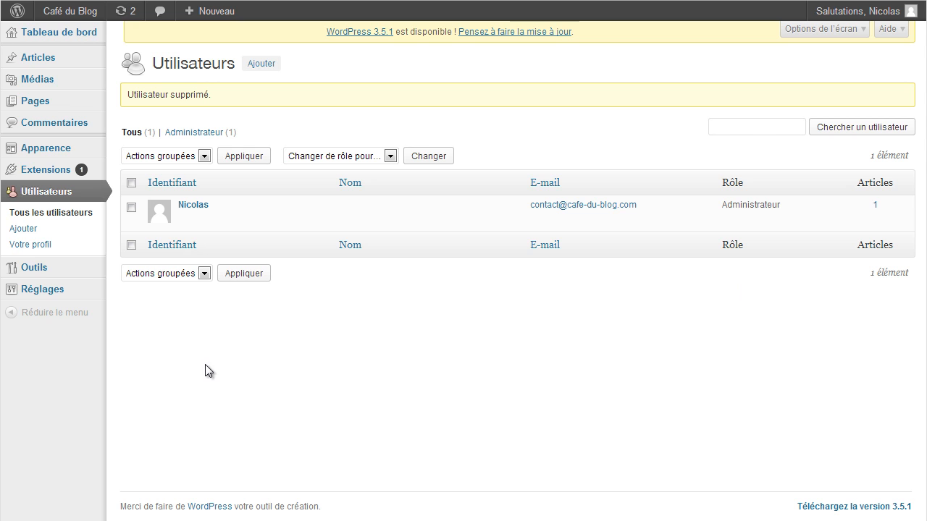
{"action": "mouse_move", "coordinate": [41, 150]}
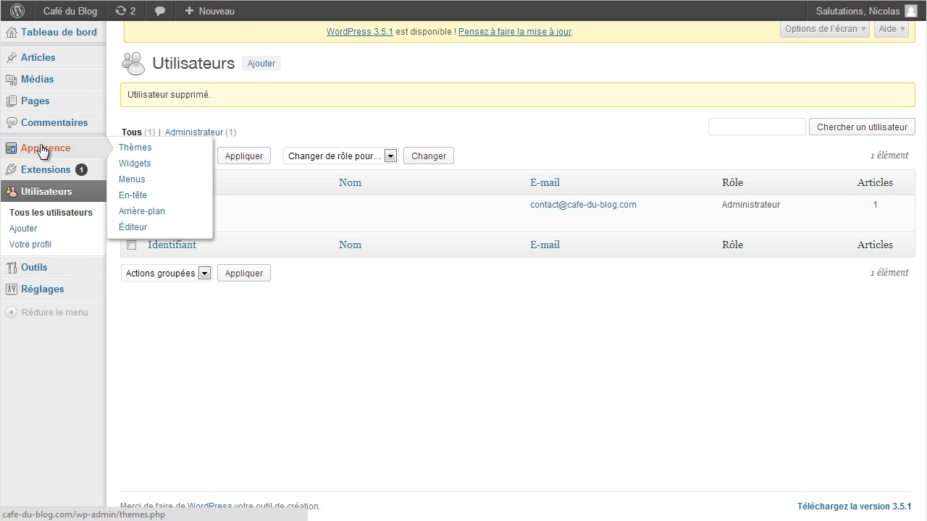
Open Apparence > Thèmes and review Twenty Twelve 1.1 active and Twenty Eleven available.
{"action": "left_click", "coordinate": [148, 150]}
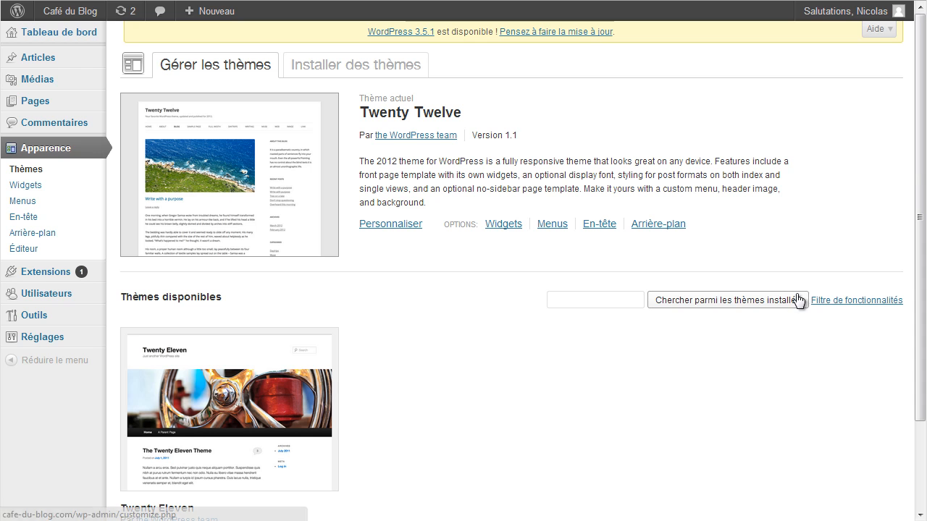
{"action": "scroll", "coordinate": [921, 189], "scroll_direction": "down", "scroll_amount": 1}
{"action": "left_click_drag", "start_coordinate": [920, 187], "coordinate": [921, 160]}
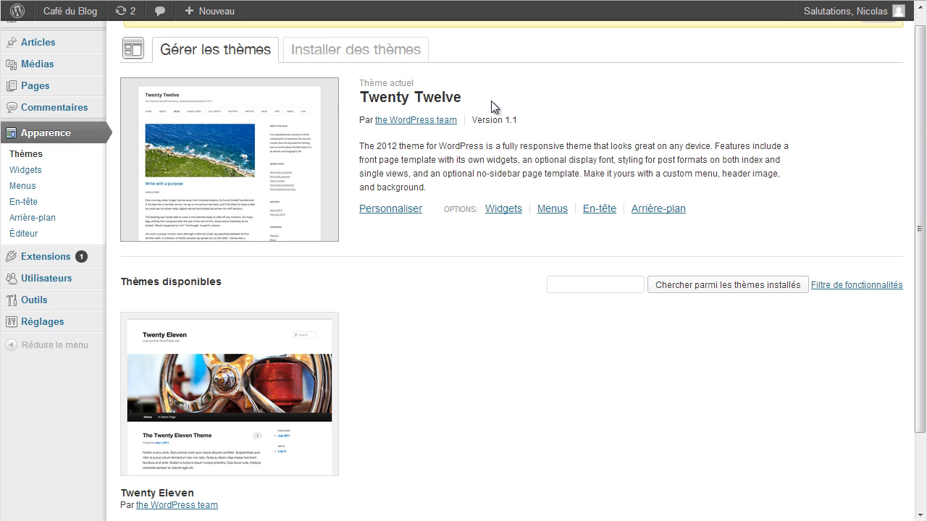
{"action": "scroll", "coordinate": [470, 397], "scroll_direction": "down", "scroll_amount": 3}
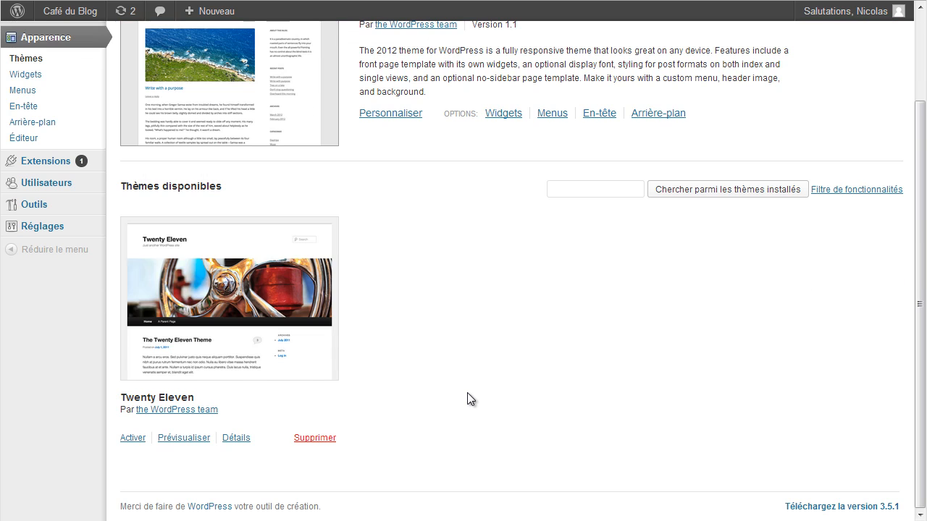
{"action": "scroll", "coordinate": [504, 346], "scroll_direction": "up", "scroll_amount": 3}
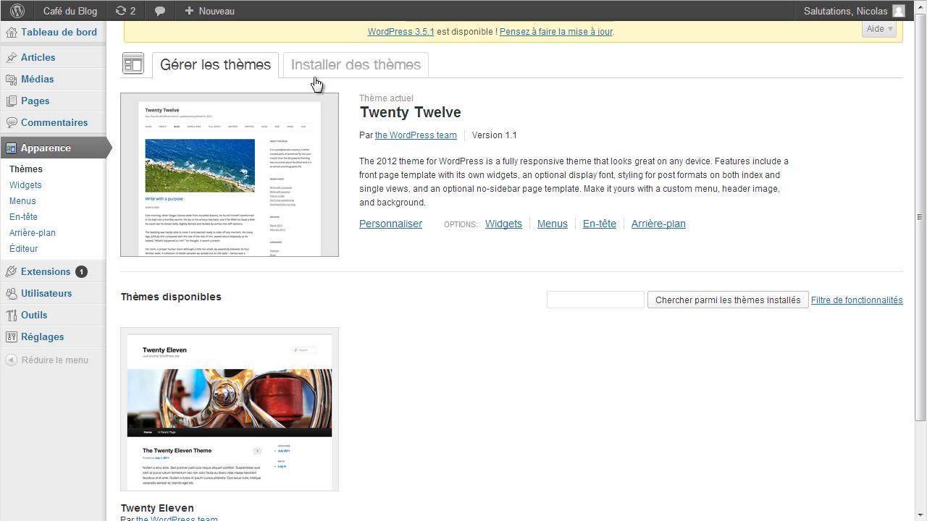
Search Installer des thèmes with the Noir colour filter and preview the Asusena result.
{"action": "left_click", "coordinate": [389, 73]}
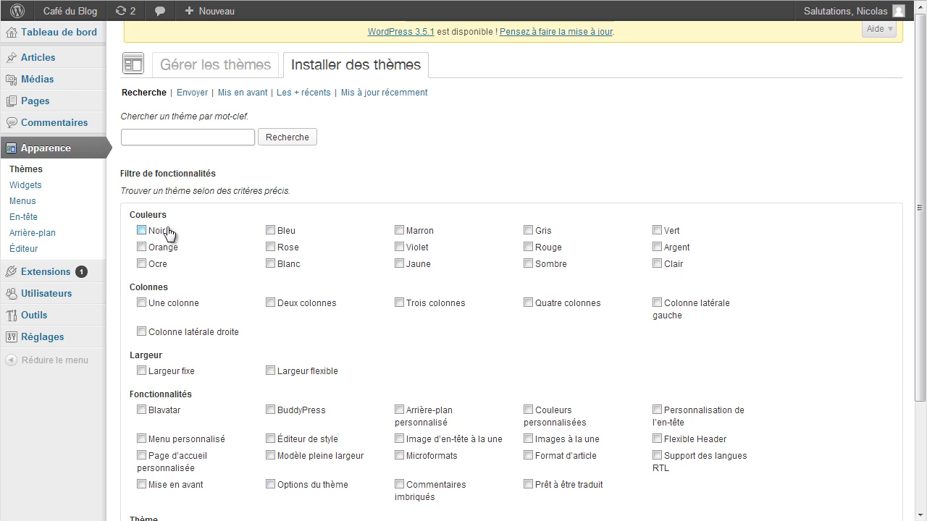
{"action": "left_click", "coordinate": [142, 231]}
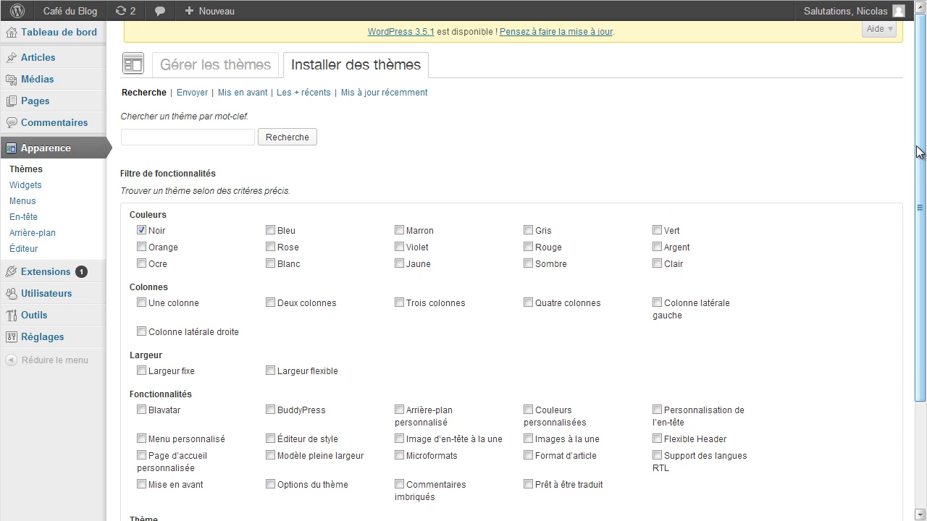
{"action": "left_click_drag", "start_coordinate": [918, 155], "coordinate": [917, 297]}
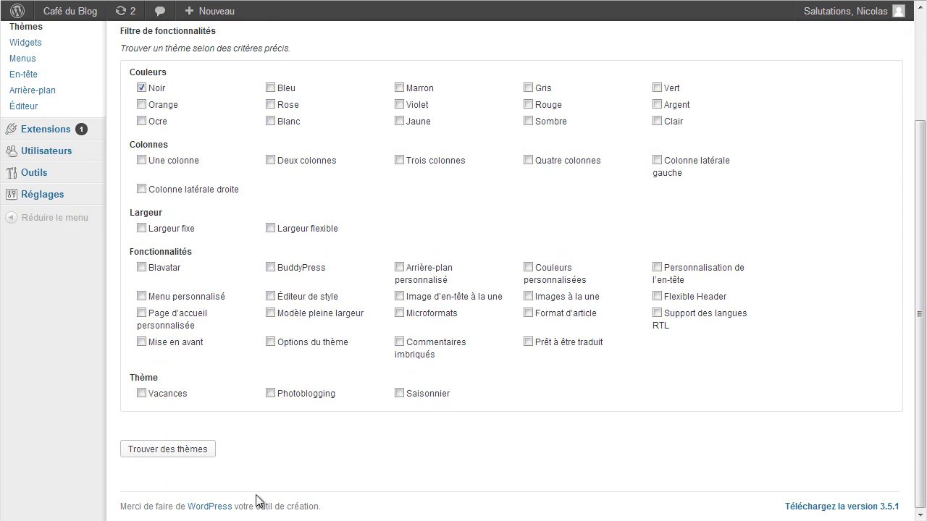
{"action": "left_click", "coordinate": [157, 450]}
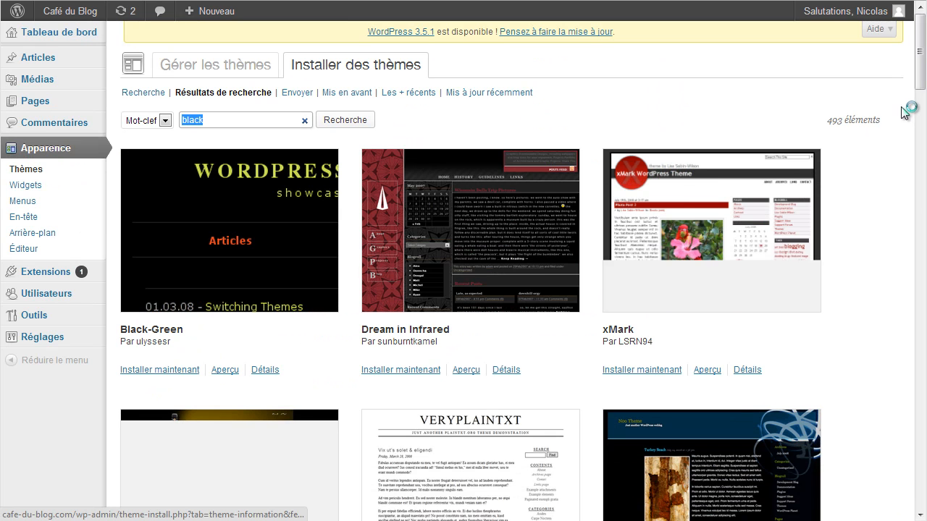
{"action": "left_click_drag", "start_coordinate": [919, 78], "coordinate": [916, 268]}
{"action": "left_click", "coordinate": [438, 138]}
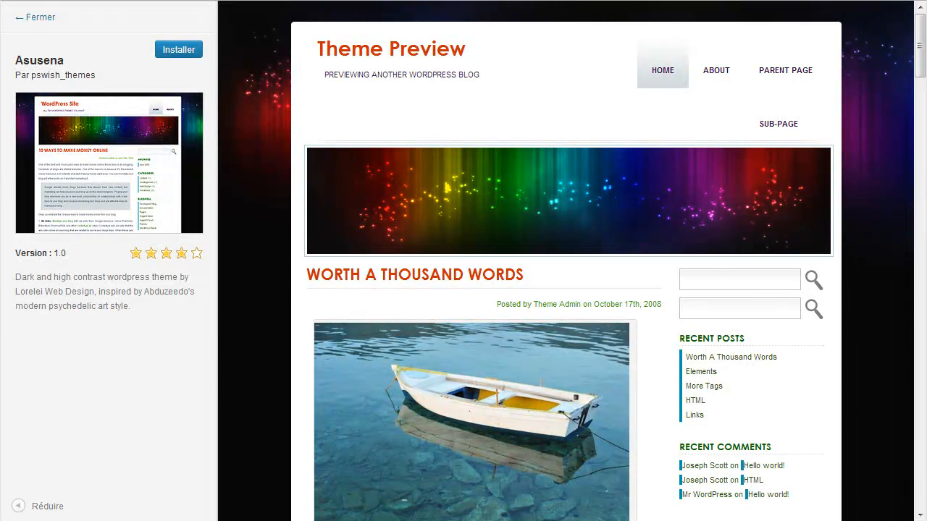
Install Asusena 1.0 from its preview panel.
{"action": "left_click_drag", "start_coordinate": [918, 36], "coordinate": [914, 11]}
{"action": "left_click", "coordinate": [179, 50]}
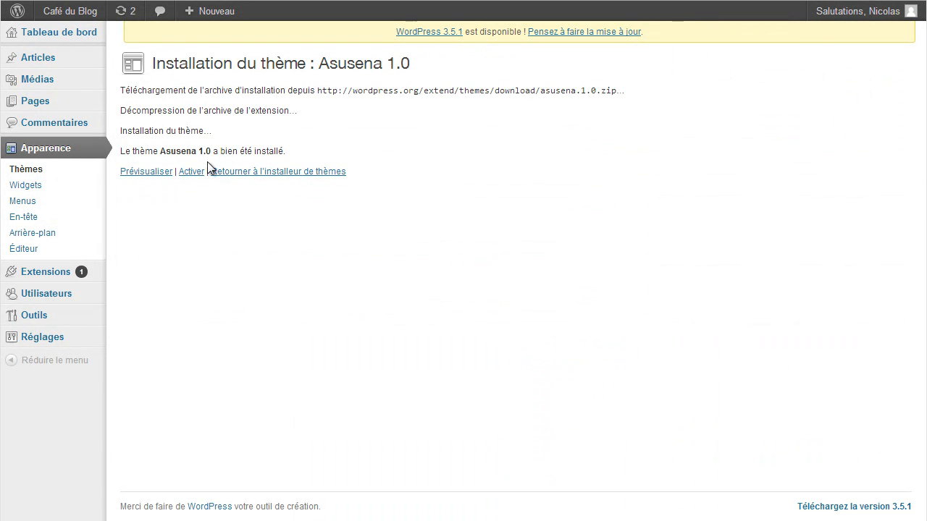
Preview the site with Asusena, then use Enregistrer & activer to make it active.
{"action": "left_click", "coordinate": [134, 172]}
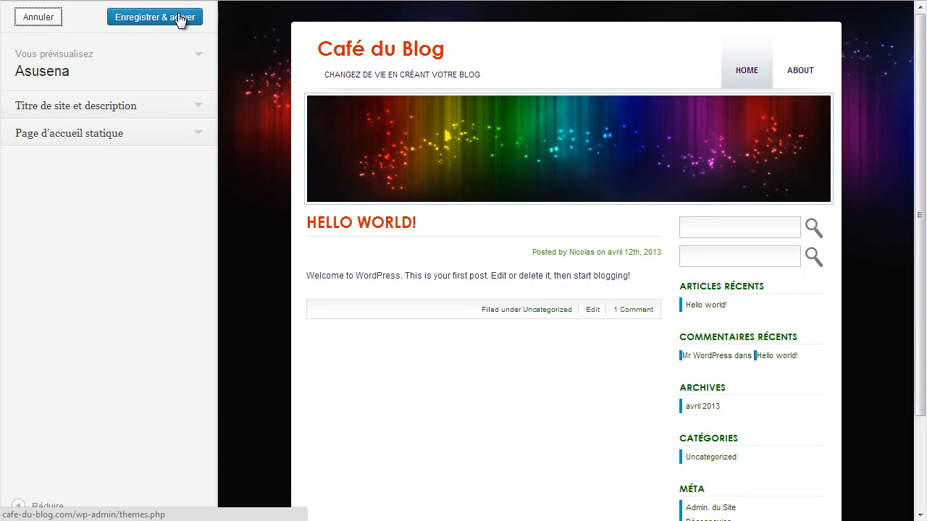
{"action": "left_click", "coordinate": [154, 17]}
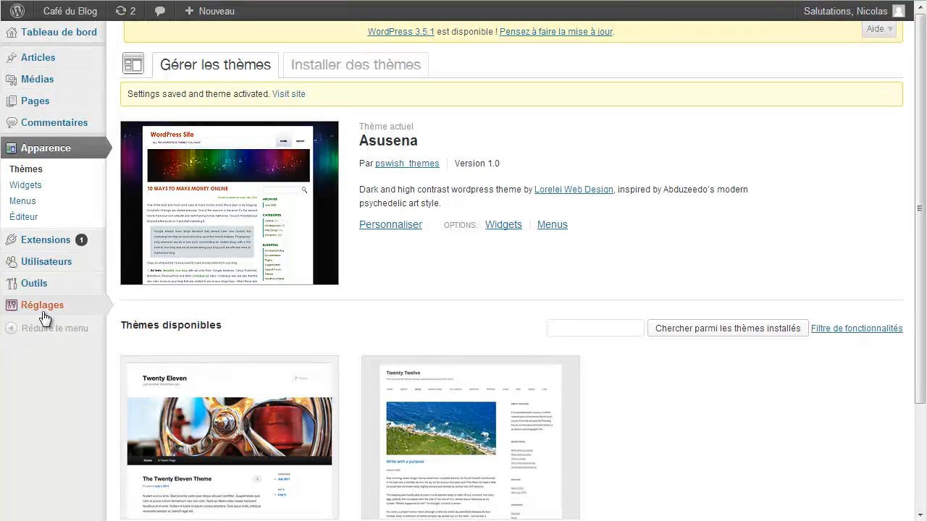
Empty the WP Super Cache and reload the front page to show the Asusena design.
{"action": "mouse_move", "coordinate": [64, 313]}
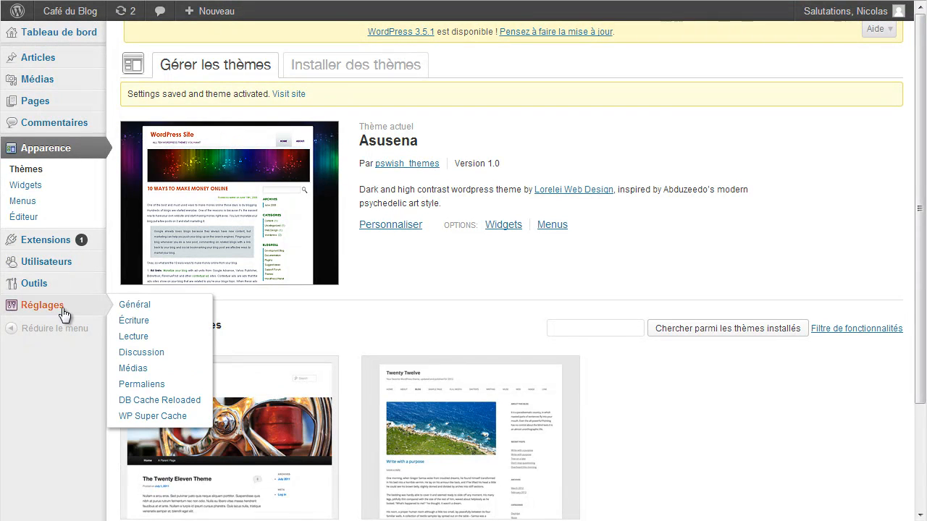
{"action": "left_click", "coordinate": [153, 417]}
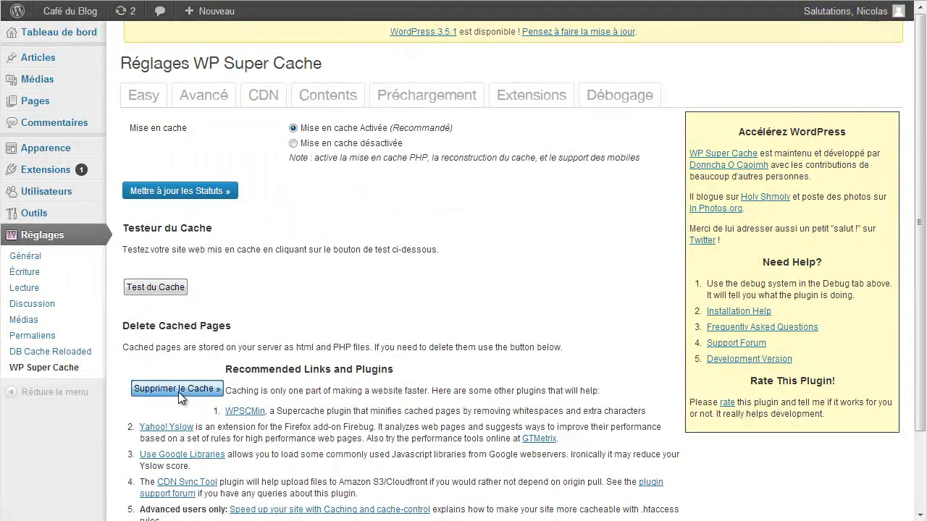
{"action": "left_click", "coordinate": [197, 395]}
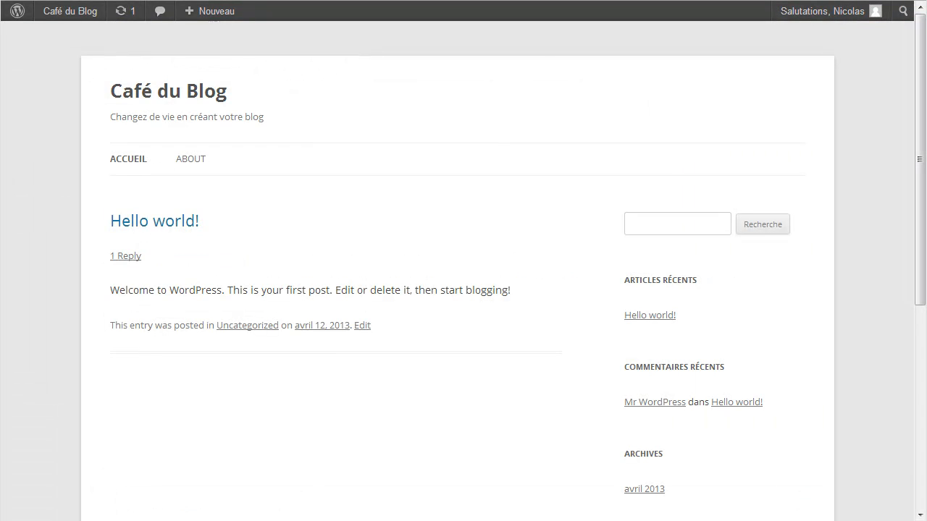
{"action": "key", "text": "F5"}
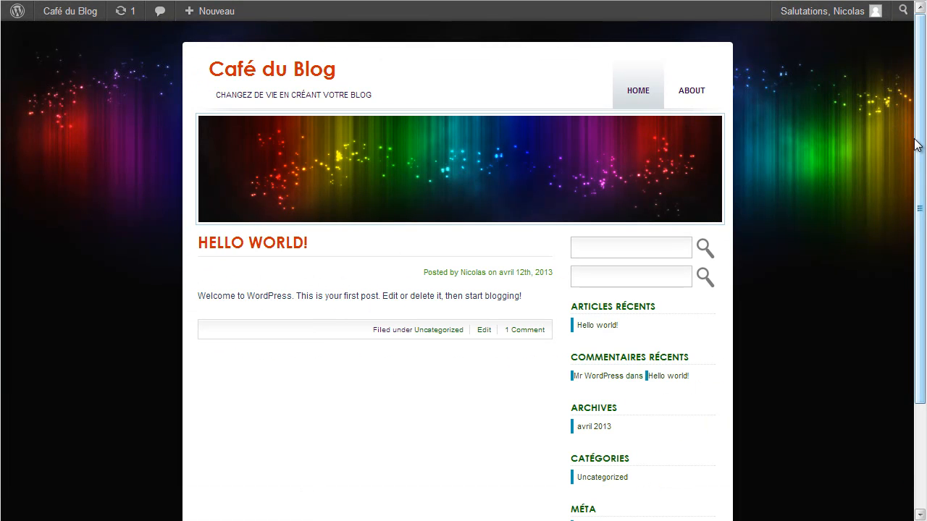
Go to Apparence > Thèmes, where Asusena is listed as the current theme.
{"action": "mouse_move", "coordinate": [919, 149]}
{"action": "left_mouse_down"}
{"action": "mouse_move", "coordinate": [918, 262]}
{"action": "mouse_move", "coordinate": [918, 149]}
{"action": "left_mouse_up"}
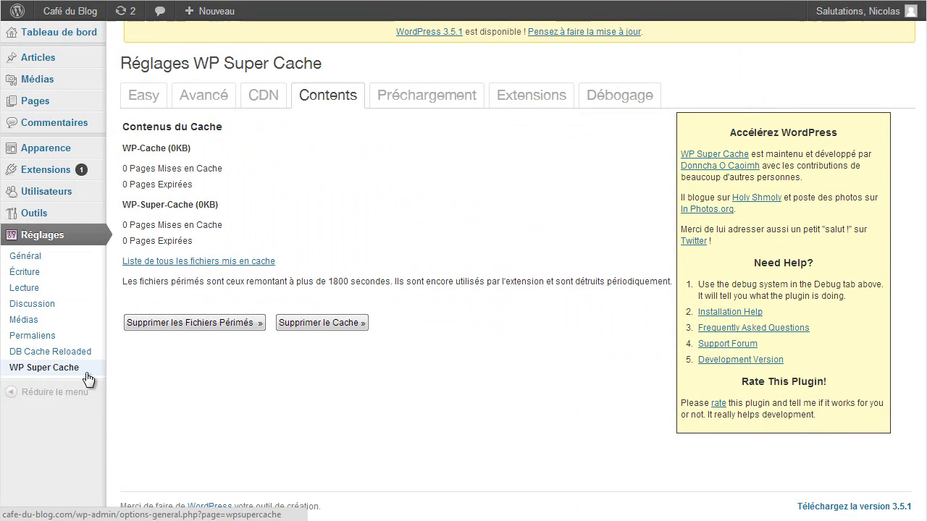
{"action": "mouse_move", "coordinate": [44, 149]}
{"action": "left_click", "coordinate": [155, 151]}
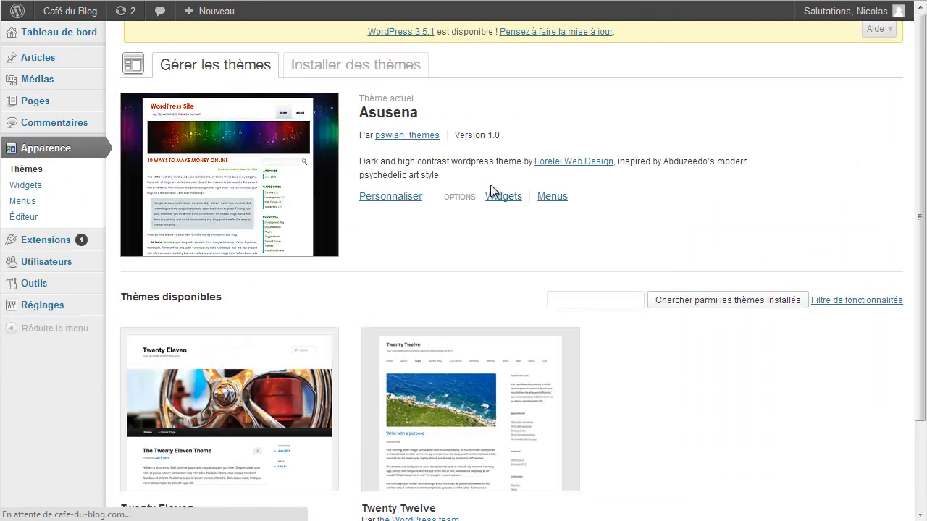
Activate Twenty Twelve and delete the cached pages in WP Super Cache again.
{"action": "scroll", "coordinate": [474, 440], "scroll_direction": "down", "scroll_amount": 3}
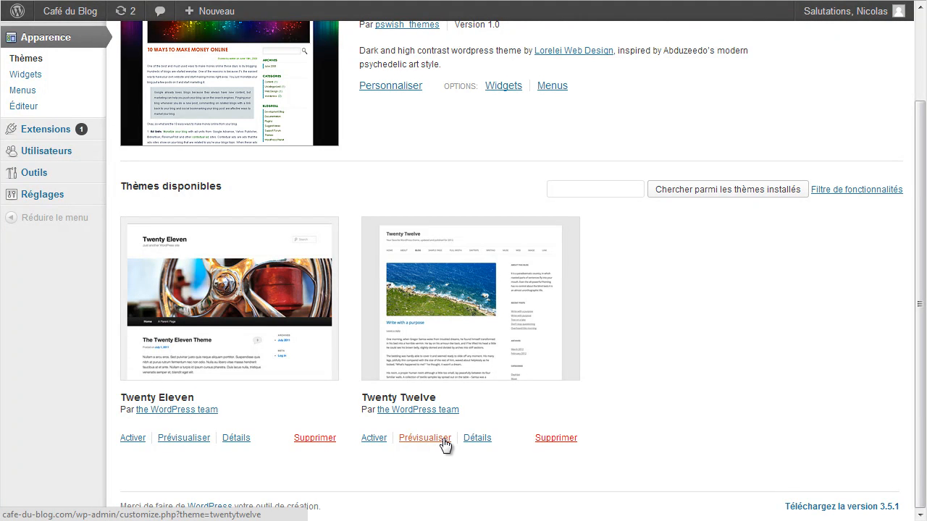
{"action": "left_click", "coordinate": [373, 439]}
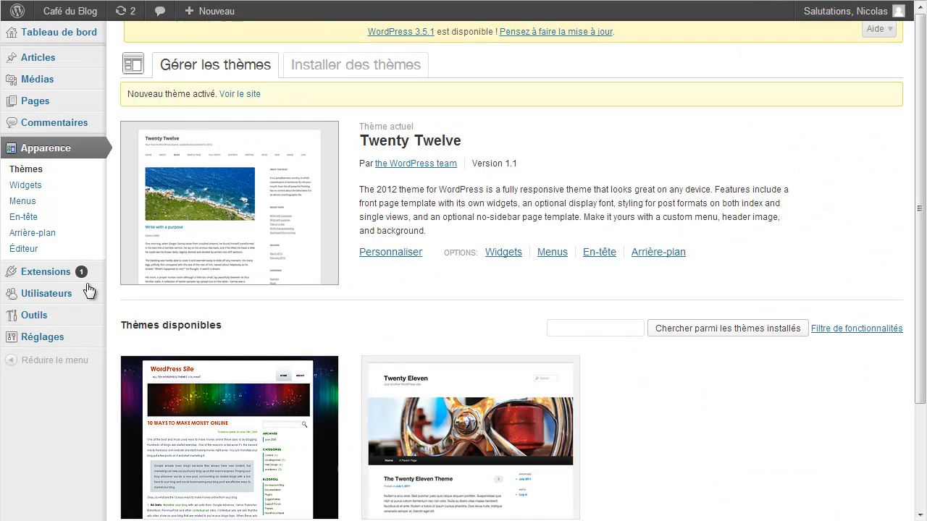
{"action": "mouse_move", "coordinate": [15, 339]}
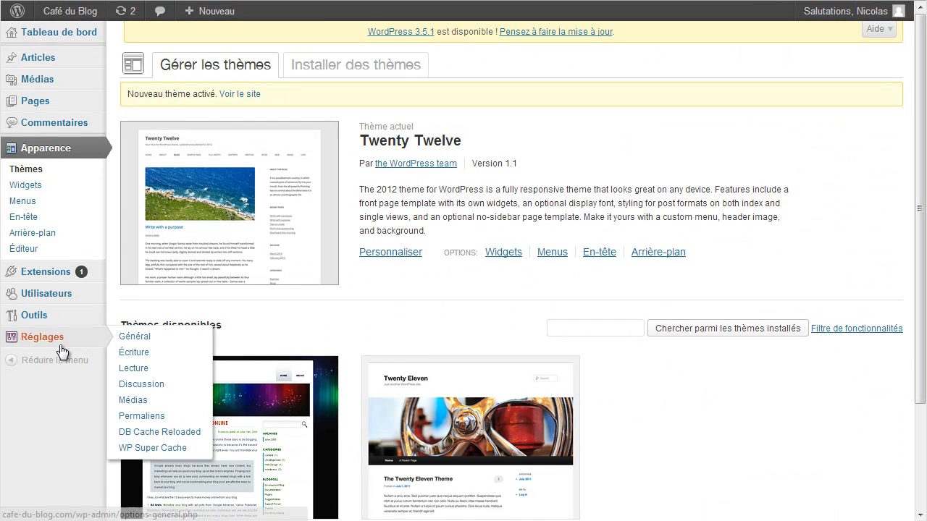
{"action": "left_click", "coordinate": [134, 449]}
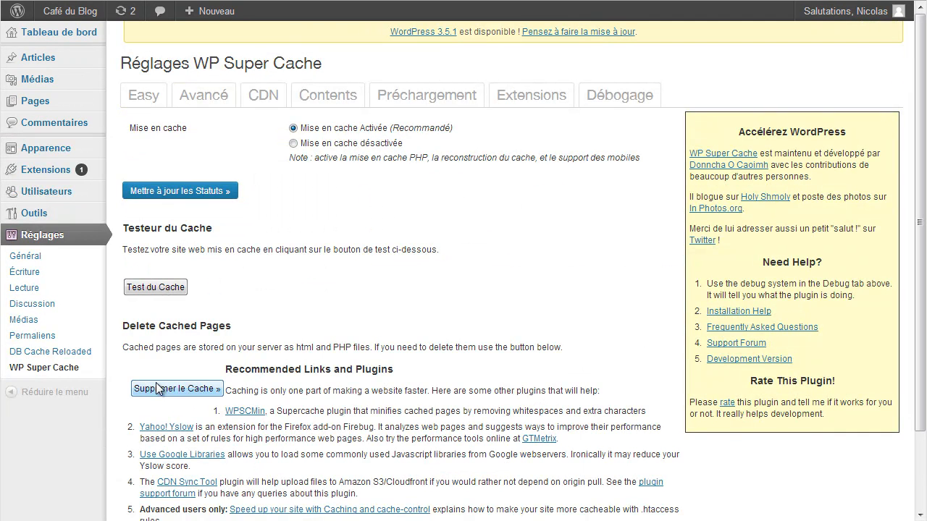
{"action": "left_click", "coordinate": [169, 395]}
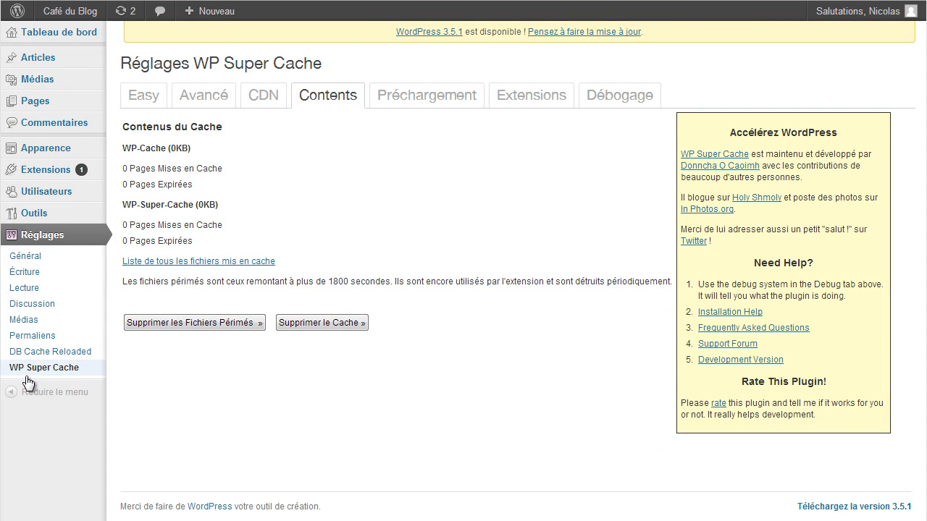
Return to Apparence > Thèmes and scroll to the available themes.
{"action": "mouse_move", "coordinate": [29, 151]}
{"action": "left_click", "coordinate": [126, 148]}
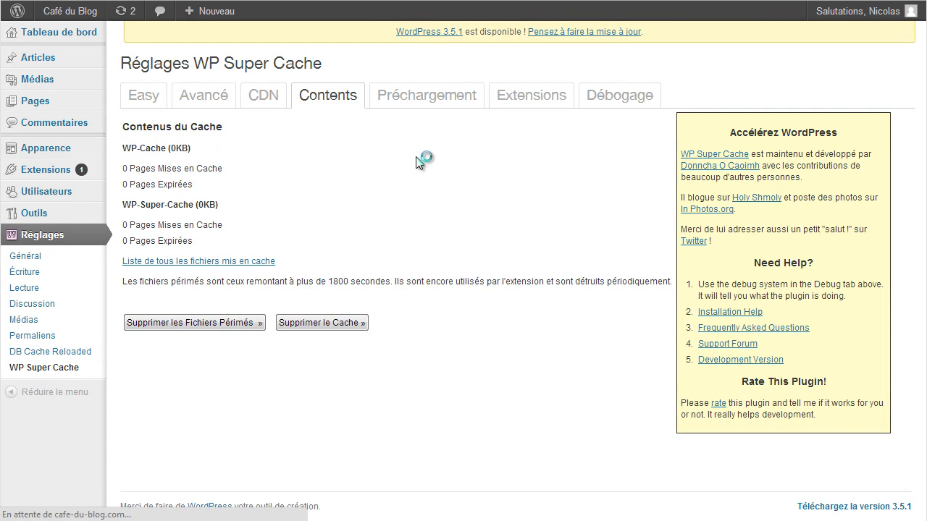
{"action": "scroll", "coordinate": [658, 403], "scroll_direction": "down", "scroll_amount": 2}
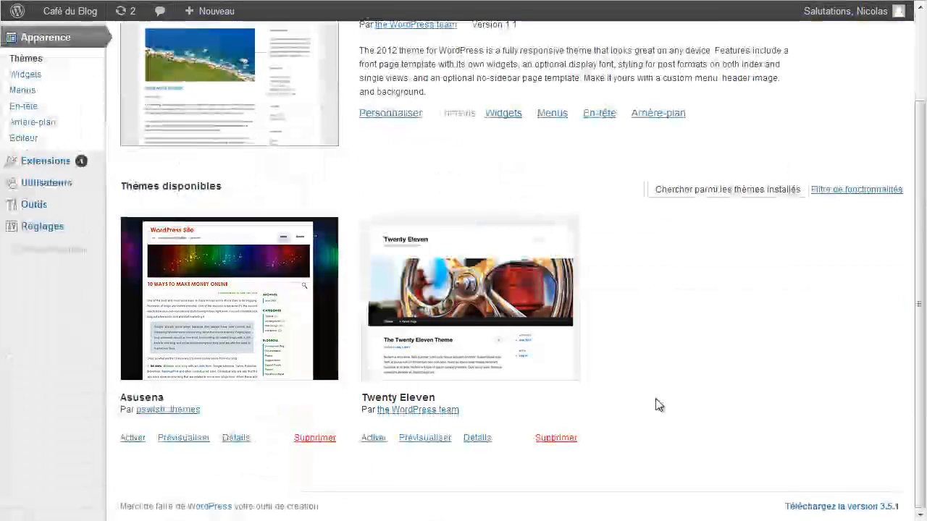
Delete the Asusena theme from Thèmes disponibles and confirm with OK.
{"action": "left_click", "coordinate": [315, 439]}
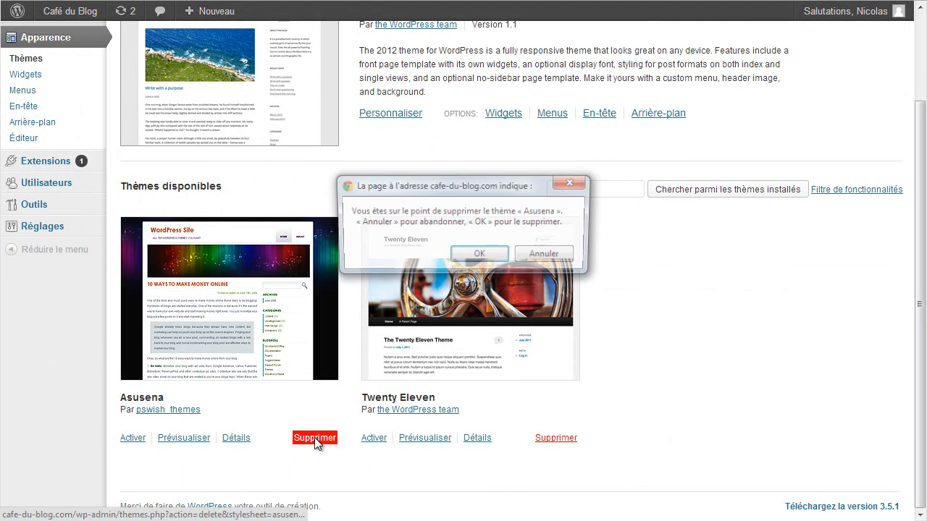
{"action": "left_click", "coordinate": [477, 257]}
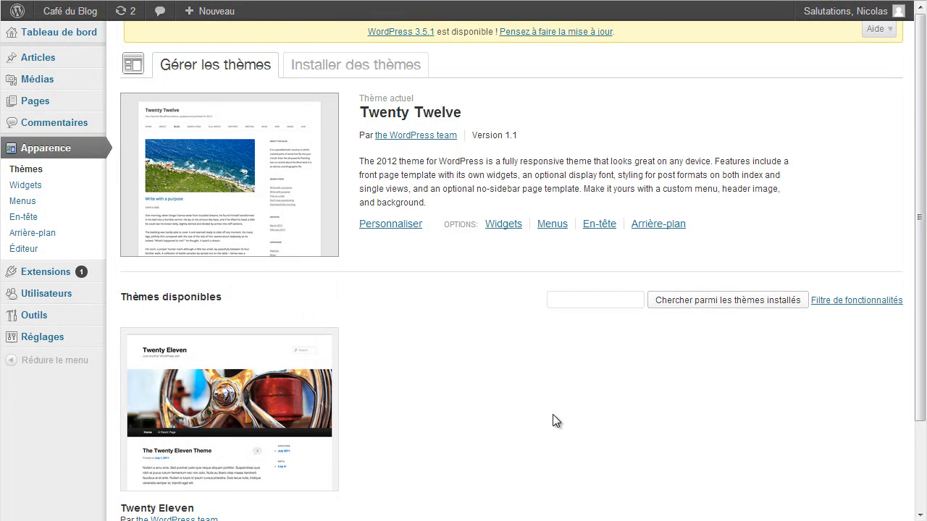
{"action": "mouse_move", "coordinate": [42, 61]}
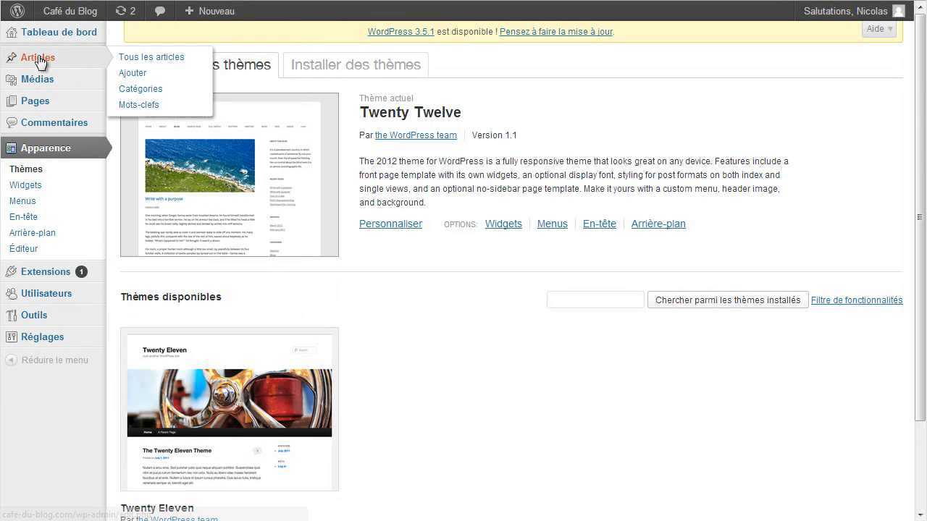
From Articles > Tous les articles, start a new post with Ajouter.
{"action": "left_click", "coordinate": [150, 59]}
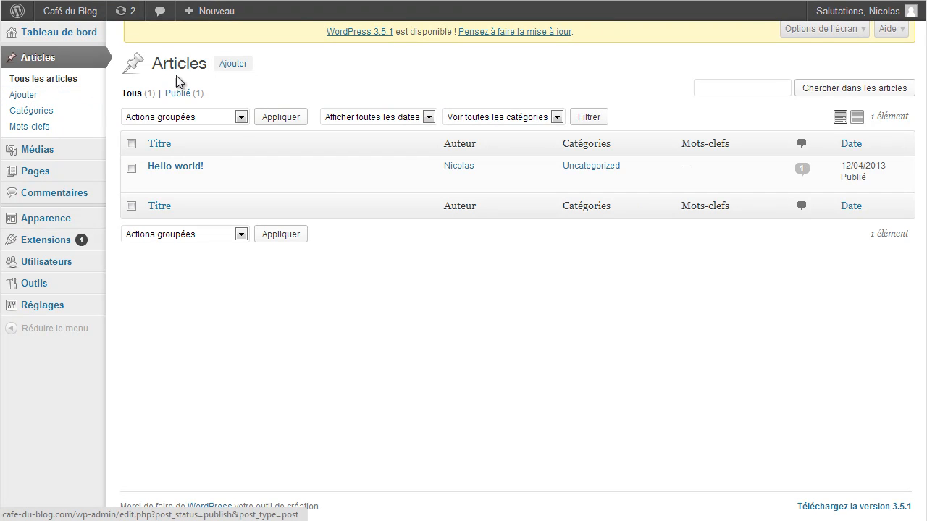
{"action": "left_click", "coordinate": [233, 67]}
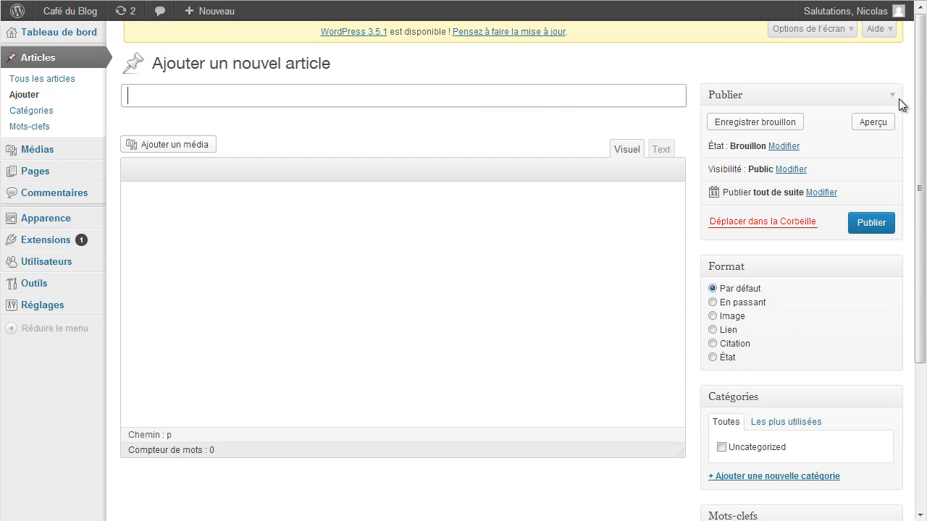
{"action": "left_click_drag", "start_coordinate": [921, 77], "coordinate": [921, 56]}
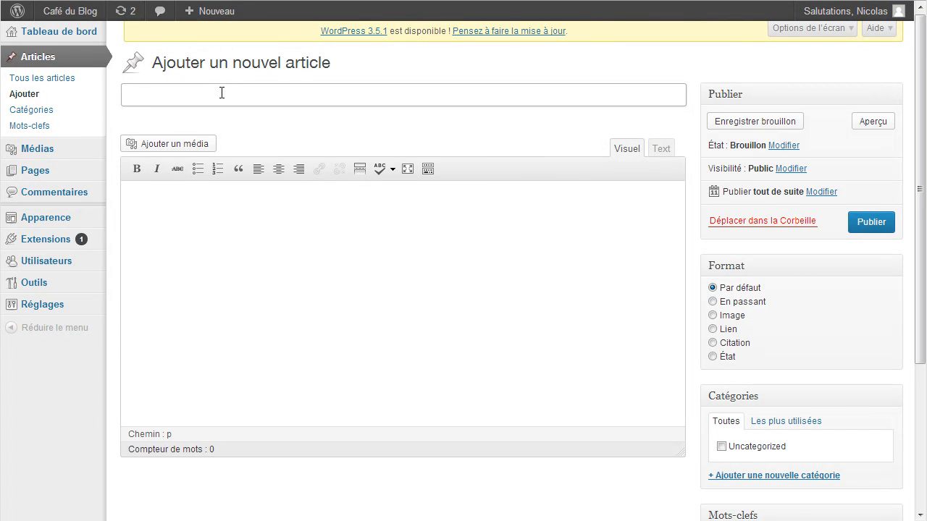
Title the post 'Mon premier article' and paste the two Lorem Ipsum paragraphs into the body.
{"action": "type", "text": "Mon premier article"}
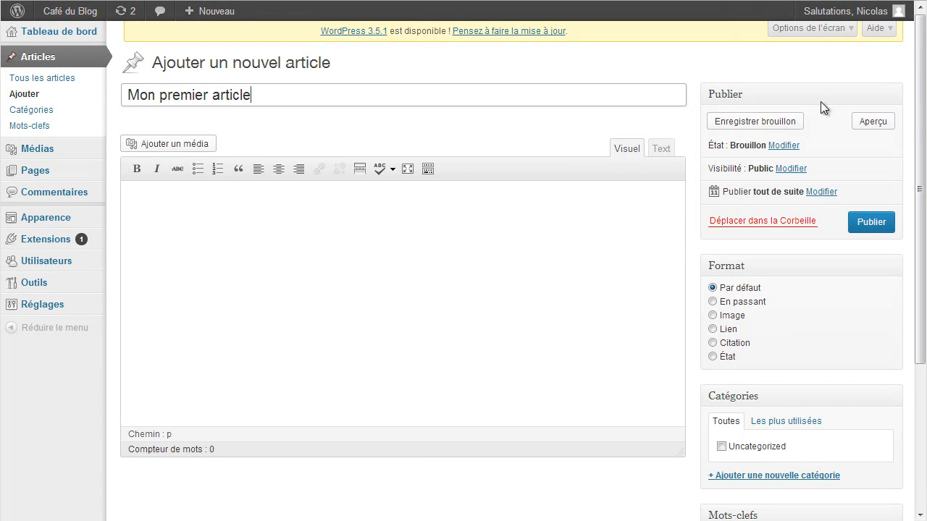
{"action": "left_click", "coordinate": [518, 434]}
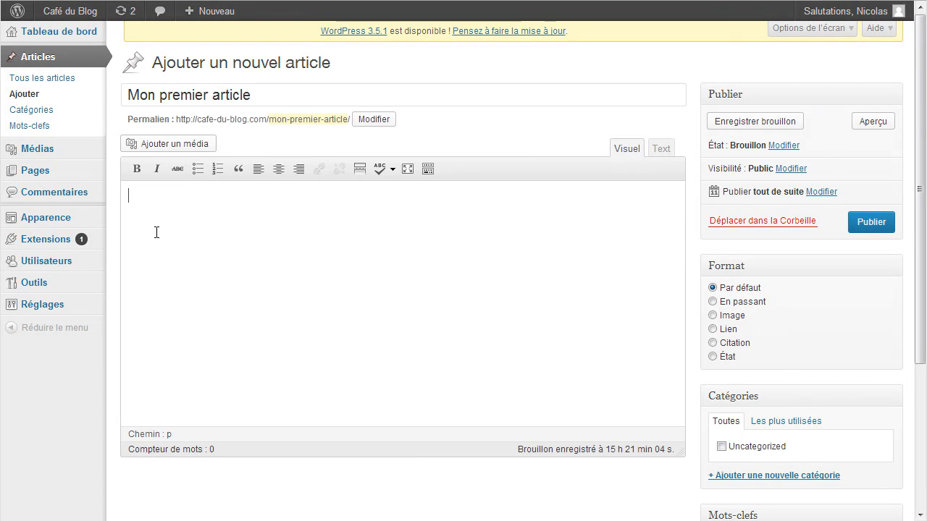
{"action": "type", "text": "Contrairement à une opinion répandue, le Lorem Ipsum n'est pas simplement du texte aléatoire. Il trouve ses racines dans une oeuvre de la littérature latine classique datant de 45 av. J.-C., le rendant vieux de 2000 ans. Un professeur du Hampden-Sydney College, en Virginie, s'est intéressé à un des mots latins les plus obscurs, consectetur, extrait d'un passage du Lorem Ipsum, et en étudiant tous les usages de ce mot dans la littérature classique, découvrit la source incontestable du Lorem Ipsum. Il provient en fait des sections 1.10.32 et 1.10.33 du \"De Finibus Bonorum et Malorum\" (Des Suprêmes Biens et des Suprêmes Maux) de Cicéron. Cet ouvrage, très populaire pendant la Renaissance, est un traité sur la théorie de l'éthique. Les premières lignes du Lorem Ipsum, \"Lorem ipsum dolor sit amet...\", proviennent de la section 1.10.32.  L'extrait standard de Lorem Ipsum utilisé depuis le XVIè siècle est reproduit ci-dessous pour les curieux. Les sections 1.10.32 et 1.10.33 du \"De Finibus Bonorum et Malorum\" de Cicéron sont aussi reproduites dans leur version originale, accompagnée de la traduction anglaise de H. Rackham (1914)."}
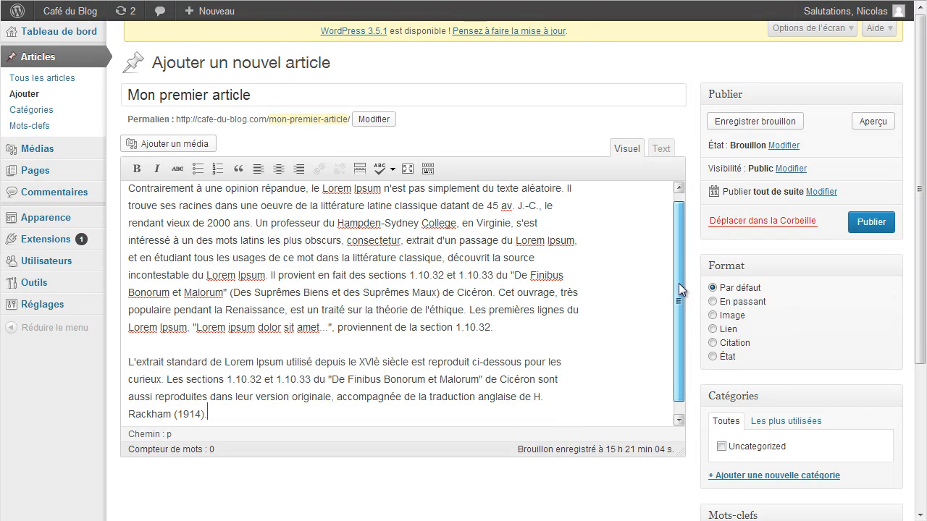
{"action": "scroll", "coordinate": [677, 261], "scroll_direction": "down", "scroll_amount": 1}
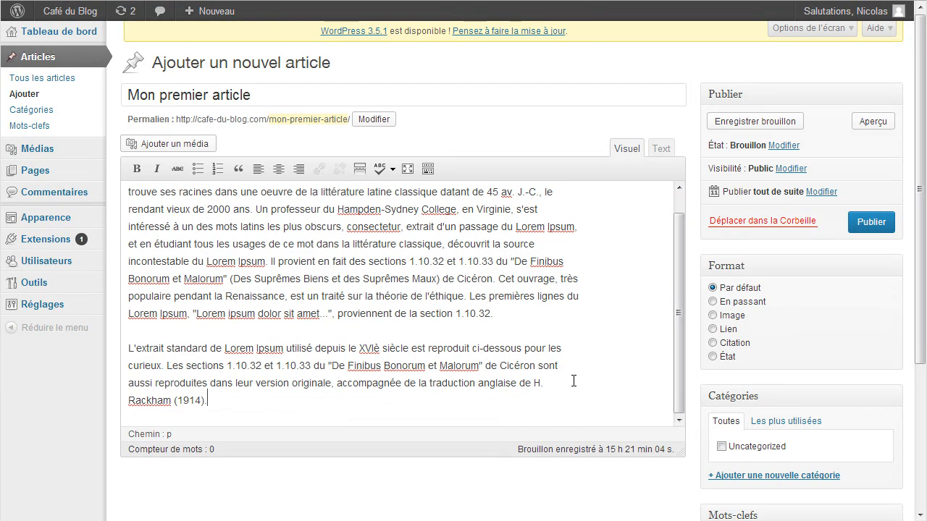
Save the post as a draft, preview it on the blog, then close the preview tab.
{"action": "left_click", "coordinate": [740, 124]}
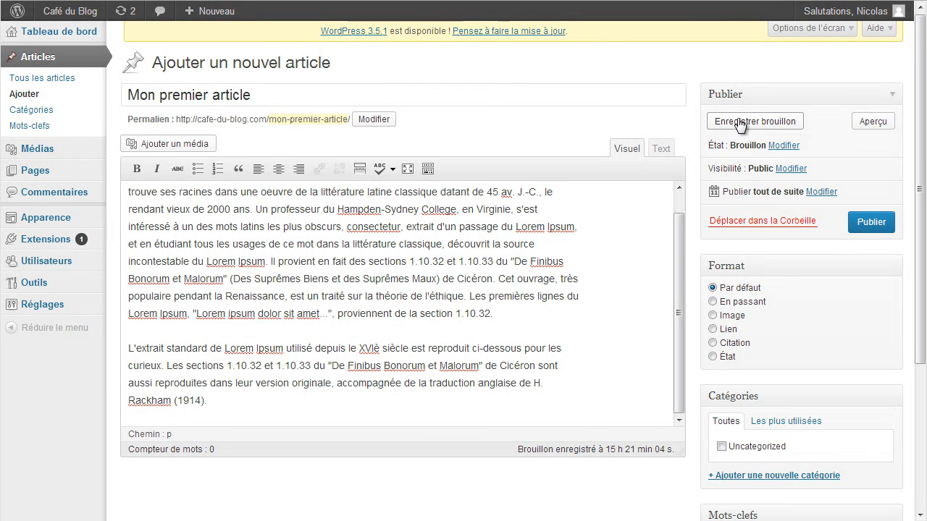
{"action": "left_click", "coordinate": [872, 124]}
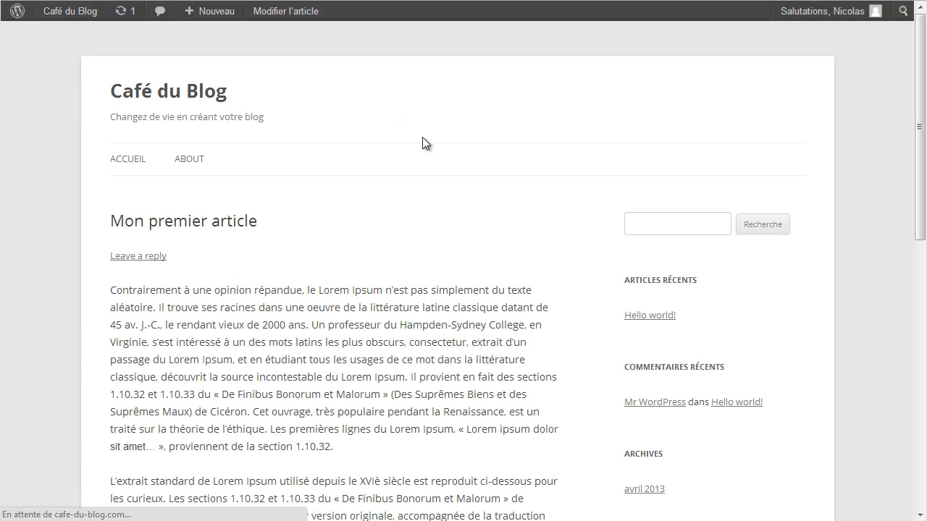
{"action": "mouse_move", "coordinate": [917, 92]}
{"action": "left_mouse_down"}
{"action": "mouse_move", "coordinate": [917, 314]}
{"action": "mouse_move", "coordinate": [908, 79]}
{"action": "mouse_move", "coordinate": [904, 158]}
{"action": "mouse_move", "coordinate": [913, 86]}
{"action": "left_mouse_up"}
{"action": "key", "text": "ctrl+w"}
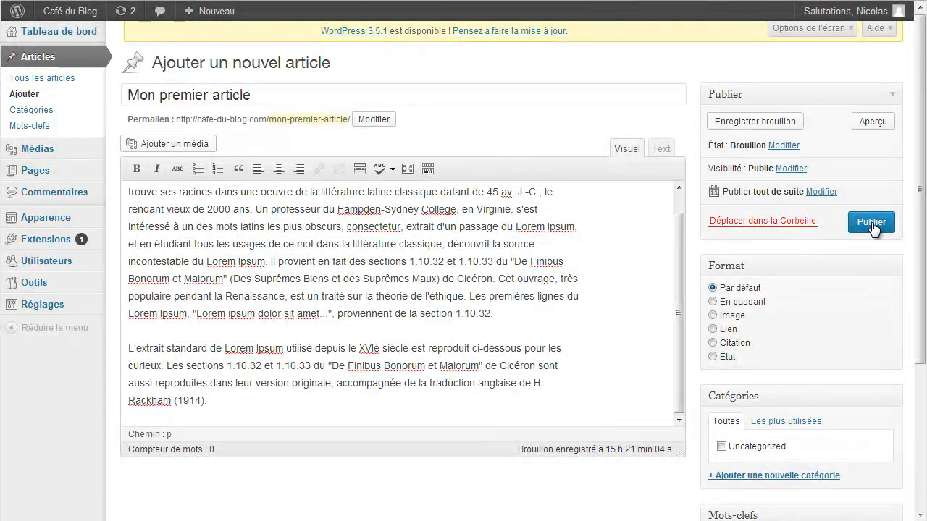
Publish 'Mon premier article' and view it on the Café du Blog site.
{"action": "left_click", "coordinate": [871, 225]}
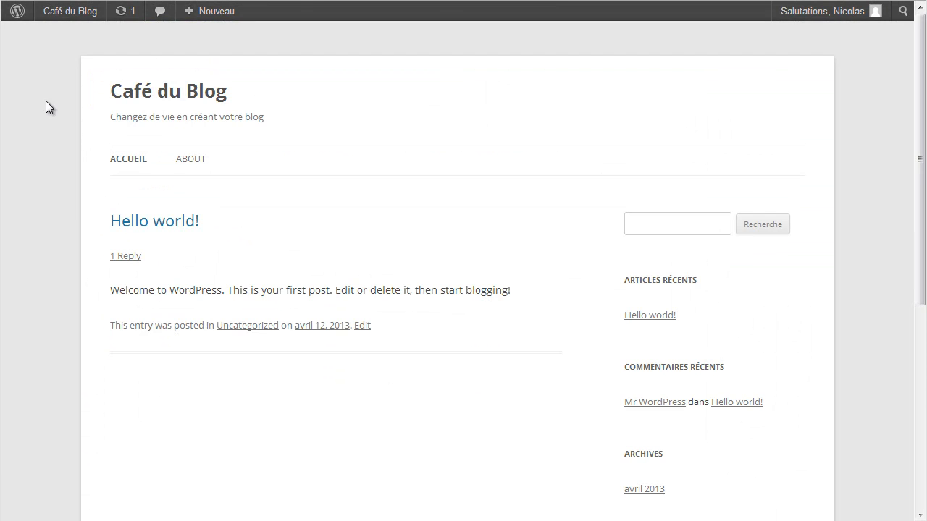
{"action": "mouse_move", "coordinate": [70, 11]}
{"action": "left_click", "coordinate": [72, 72]}
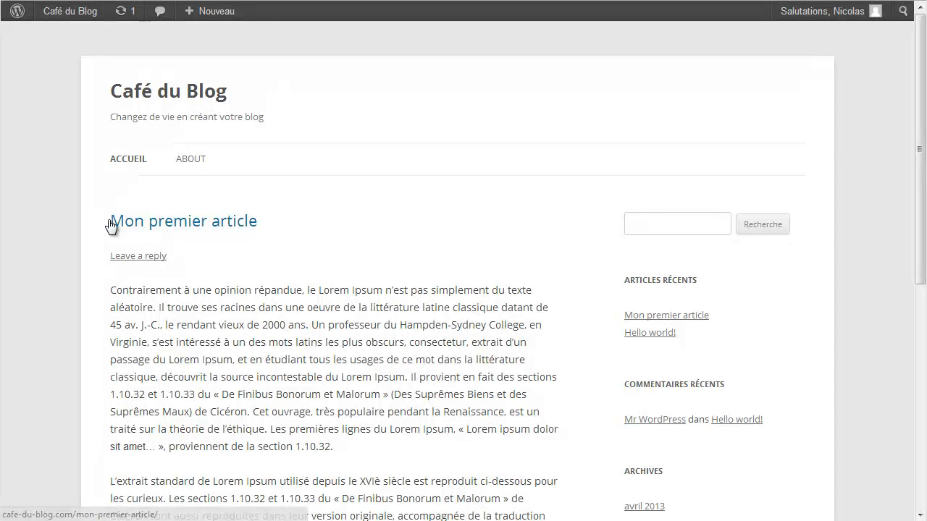
{"action": "left_click_drag", "start_coordinate": [918, 130], "coordinate": [900, 323]}
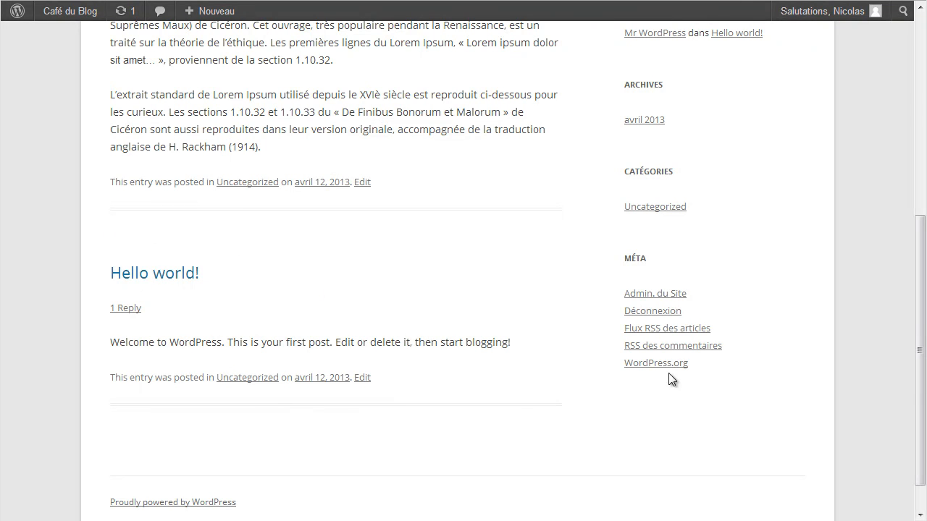
{"action": "left_click_drag", "start_coordinate": [918, 371], "coordinate": [915, 151]}
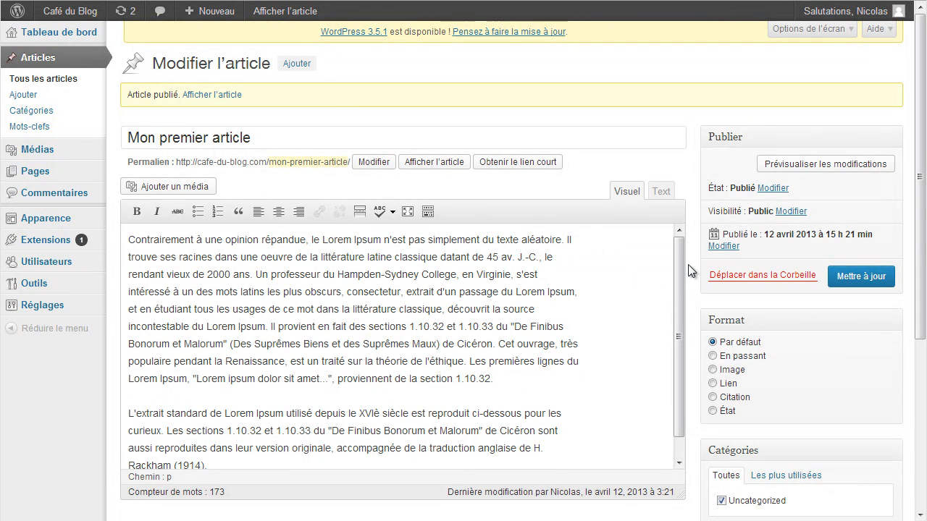
Scroll through the Modifier l'article screen for 'Mon premier article'.
{"action": "left_click_drag", "start_coordinate": [918, 141], "coordinate": [923, 306]}
{"action": "scroll", "coordinate": [434, 253], "scroll_direction": "up", "scroll_amount": 5}
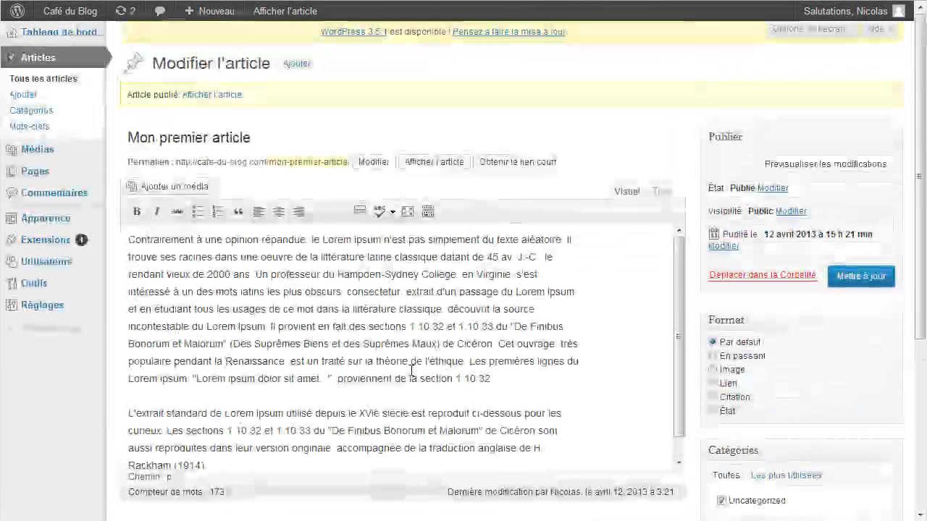